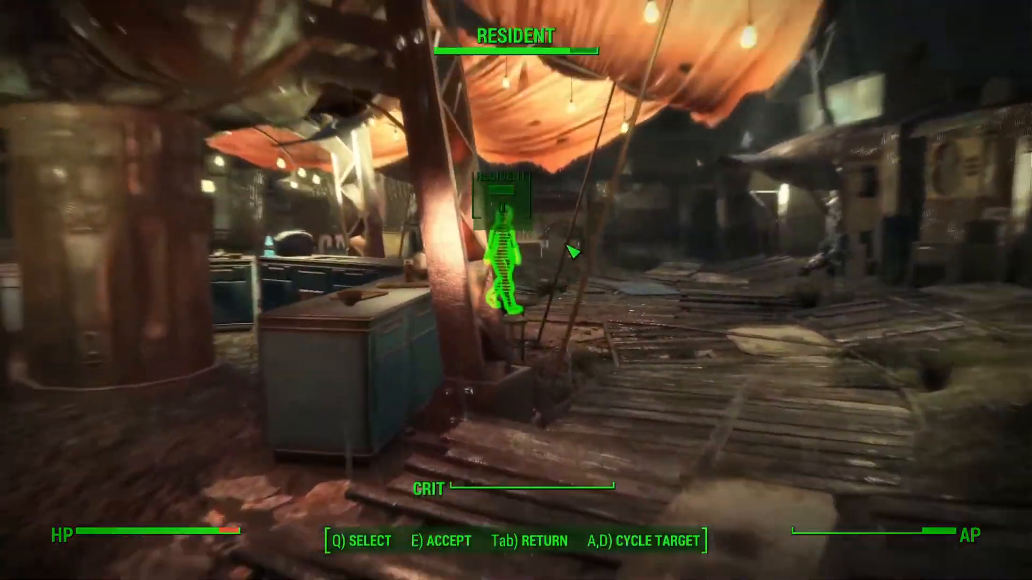
key("q")
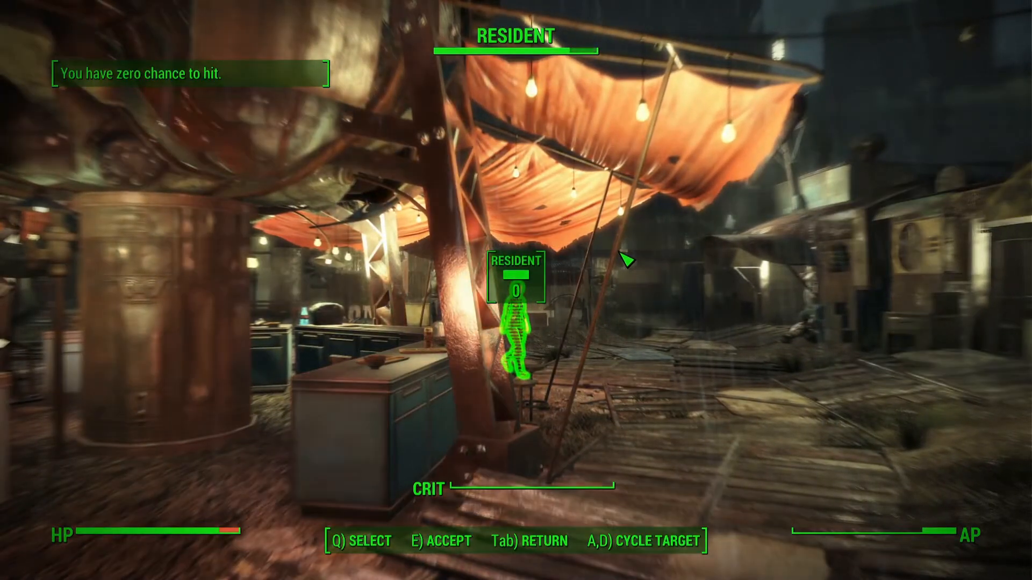
key("Tab")
key("Tab")
key("Tab")
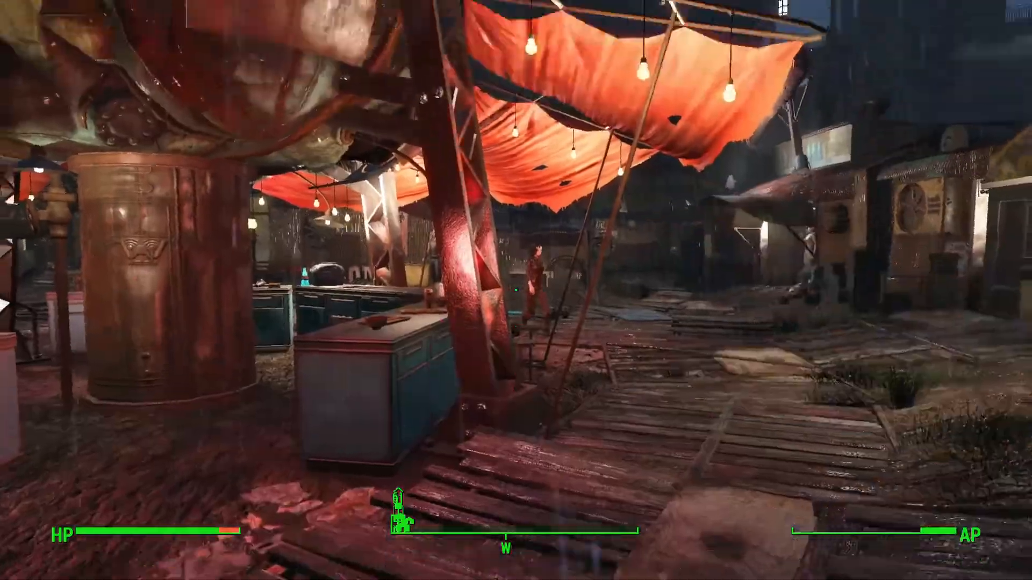
key("w")
key("w")
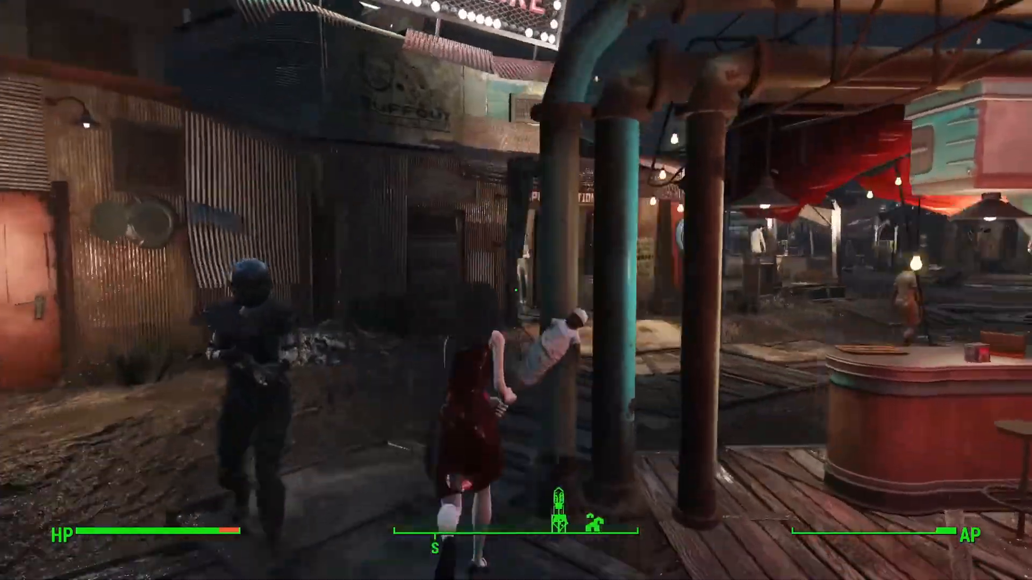
key("w")
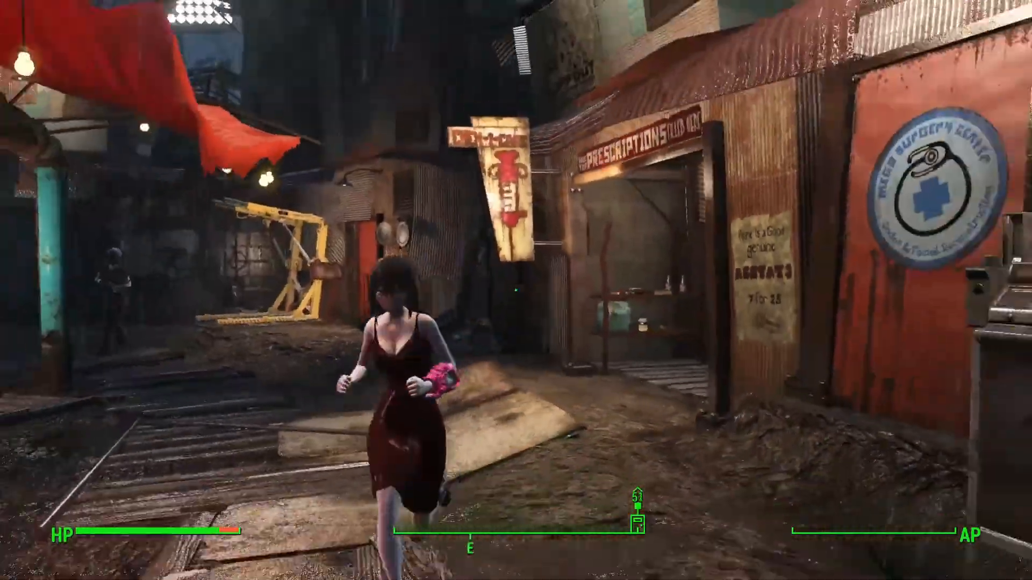
key("w")
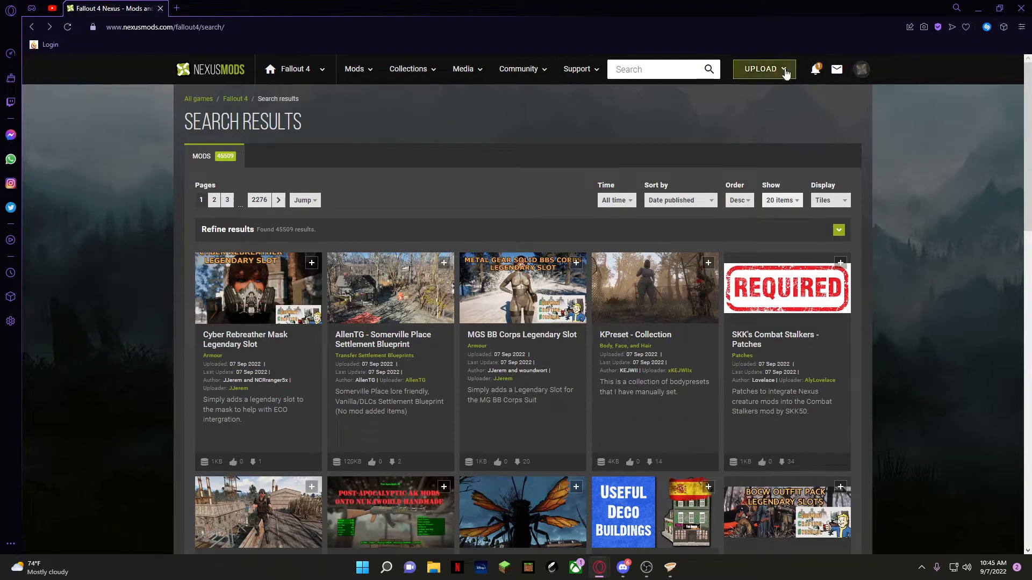
View the account menu on the Nexus Mods site and dismiss it
left_click(862, 71)
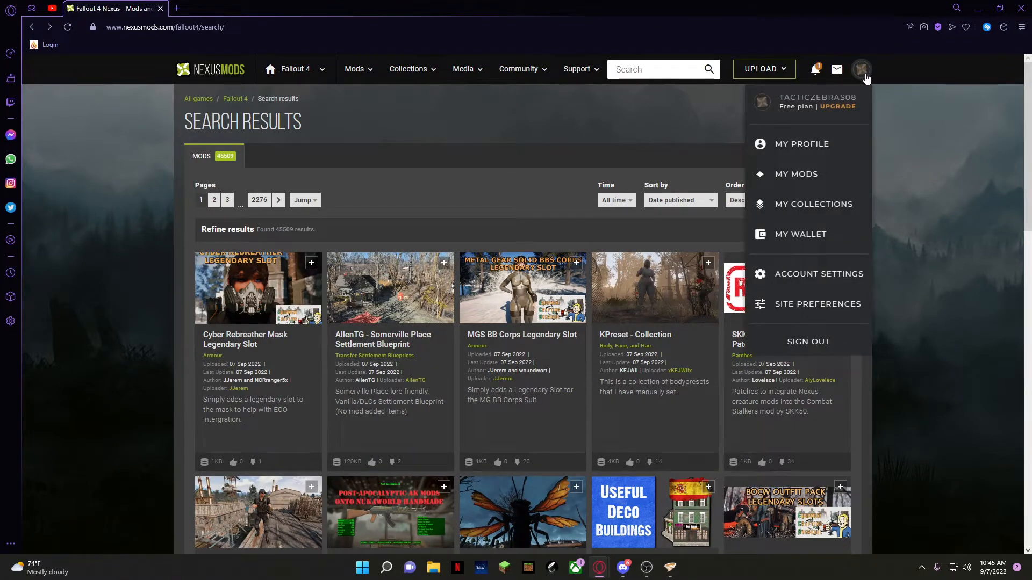
left_click(863, 72)
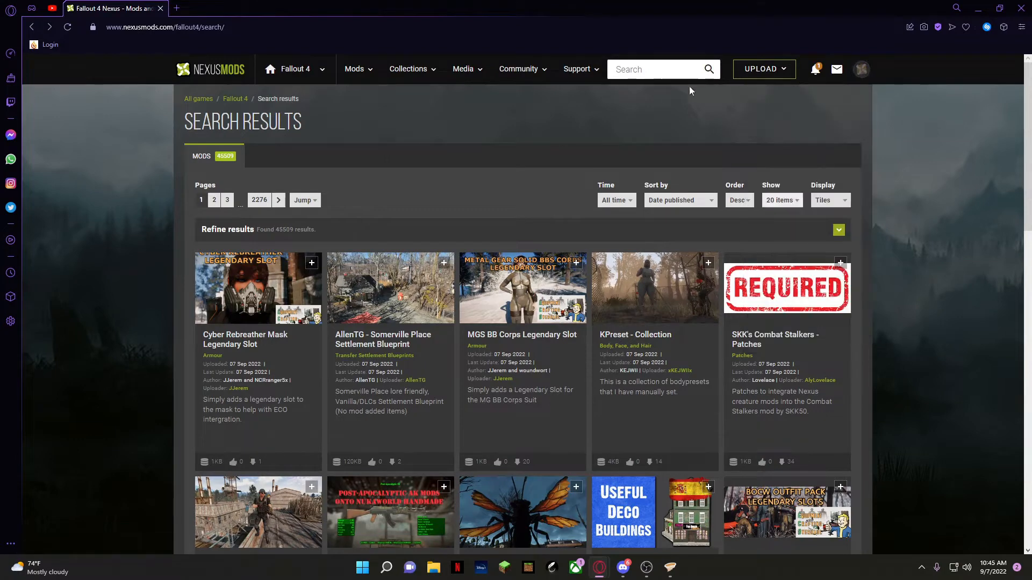
Search the web for "nexus mods vortex" in a new browser tab and open the Vortex Mod Manager page
left_click(177, 9)
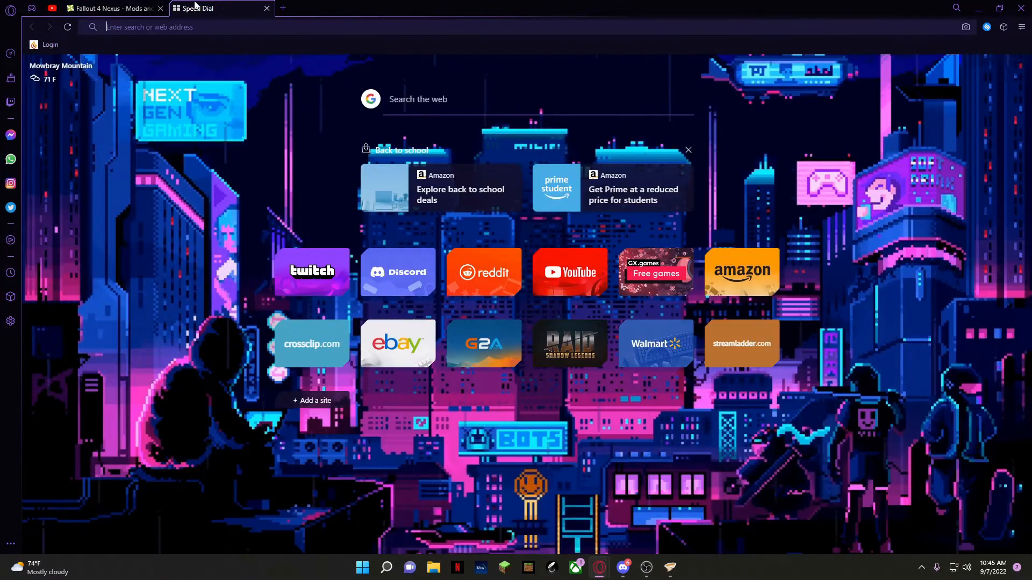
type("nexus mods vor")
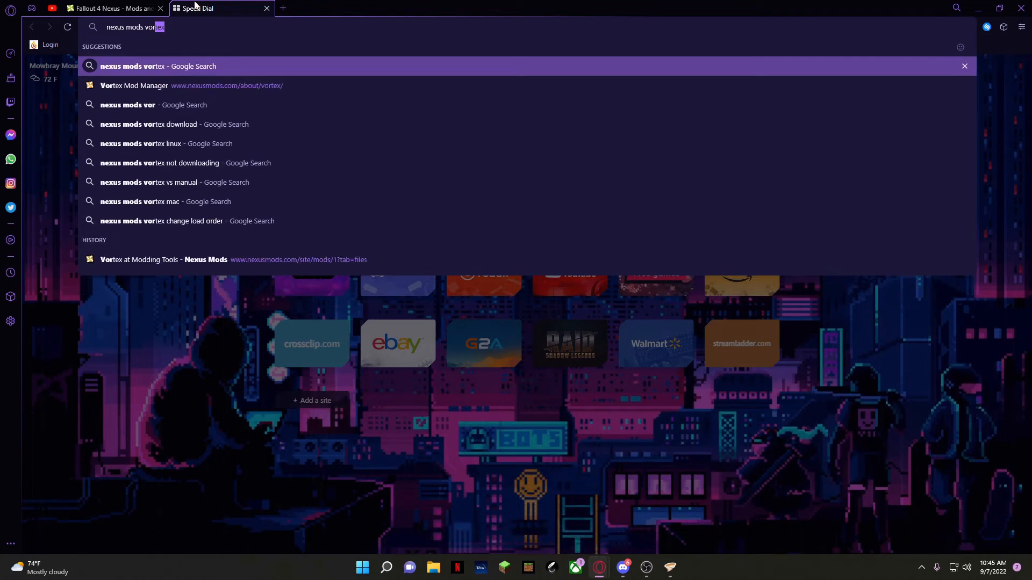
key("Return")
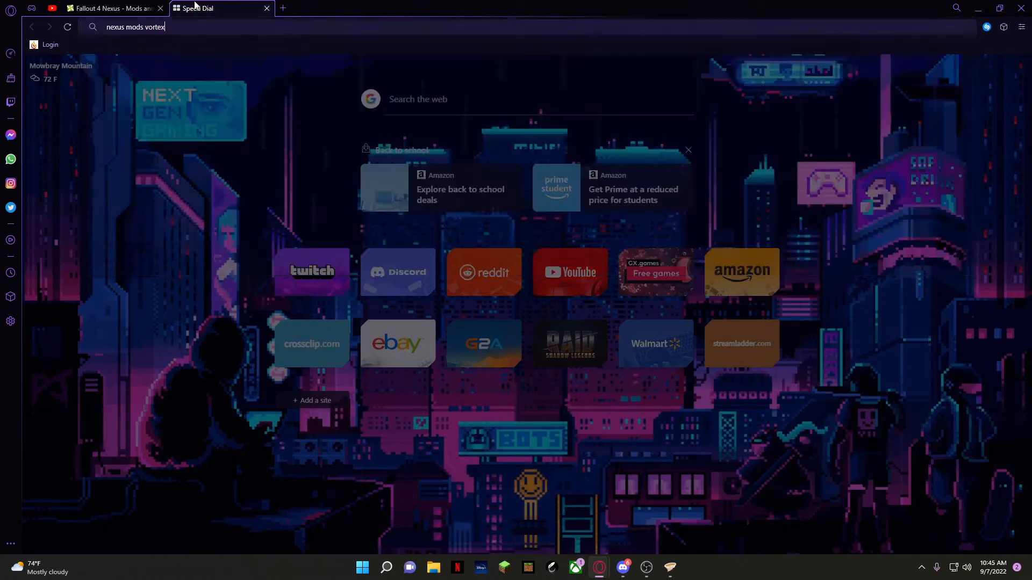
left_click(249, 174)
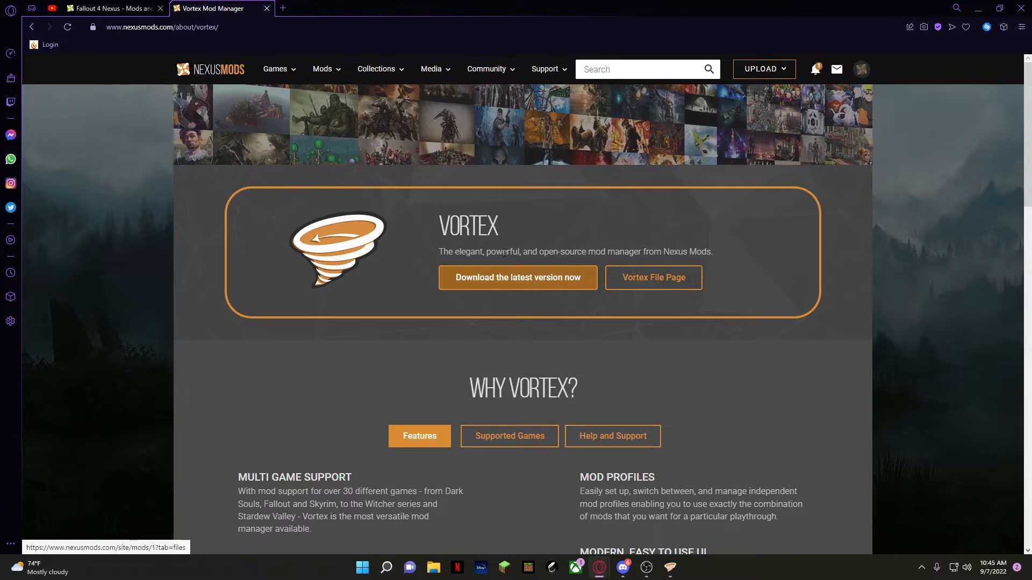
Switch to Vortex and search its games list for "fallout"
left_click(673, 567)
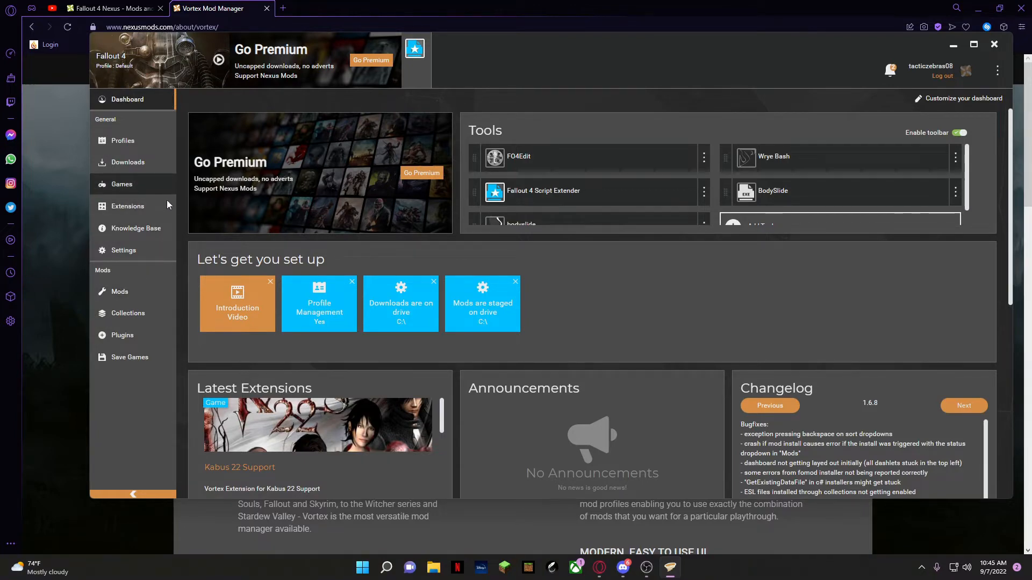
left_click(154, 193)
left_click(304, 144)
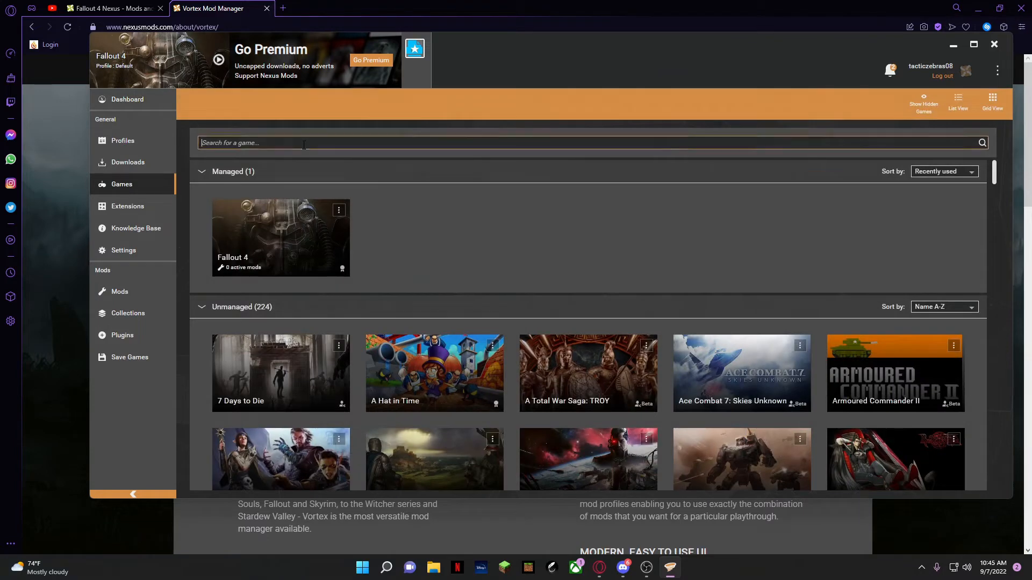
type("fallout")
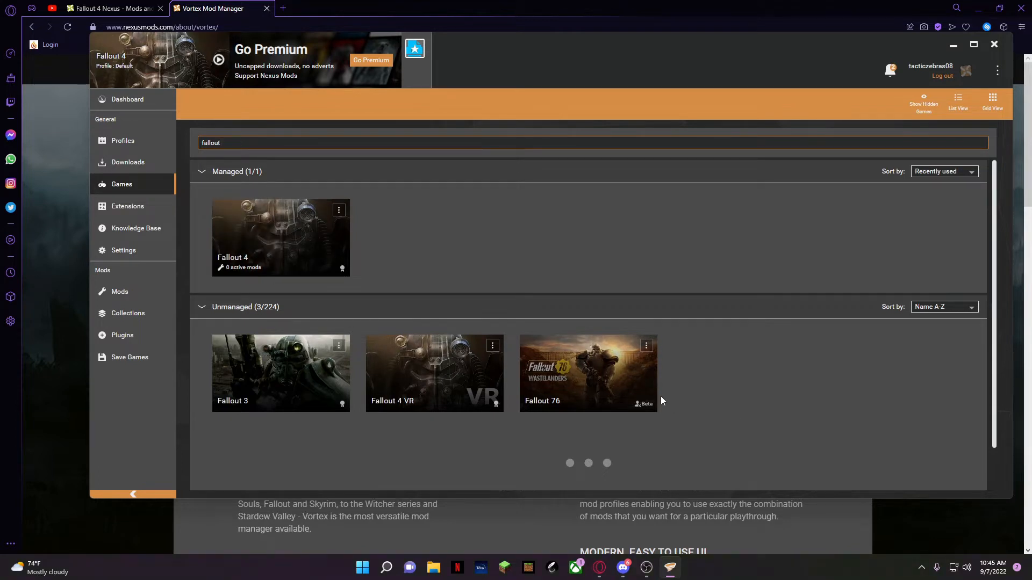
Check the Fallout 76 and Fallout 4 game entries and return to the dashboard
mouse_move(604, 380)
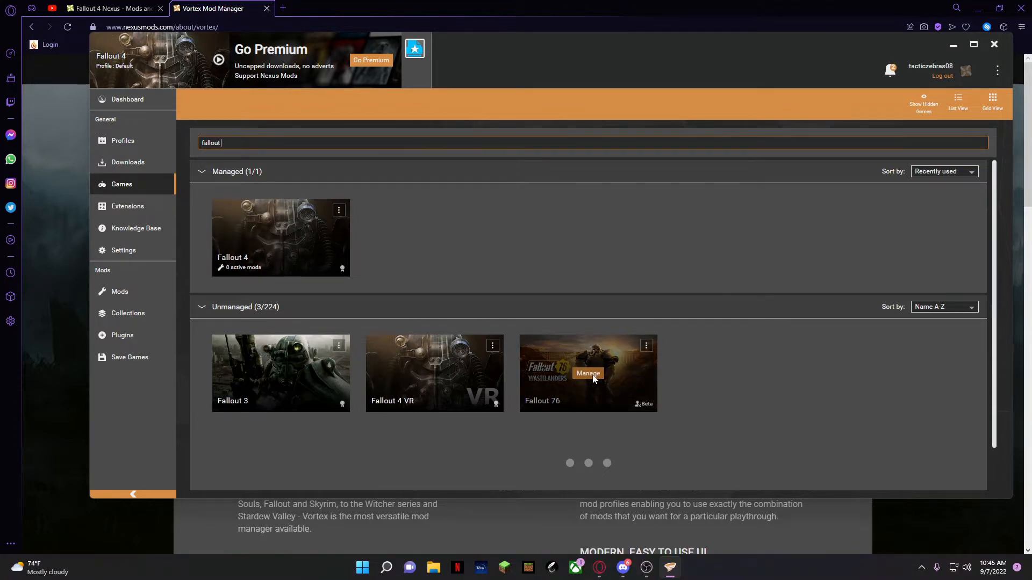
left_click(317, 243)
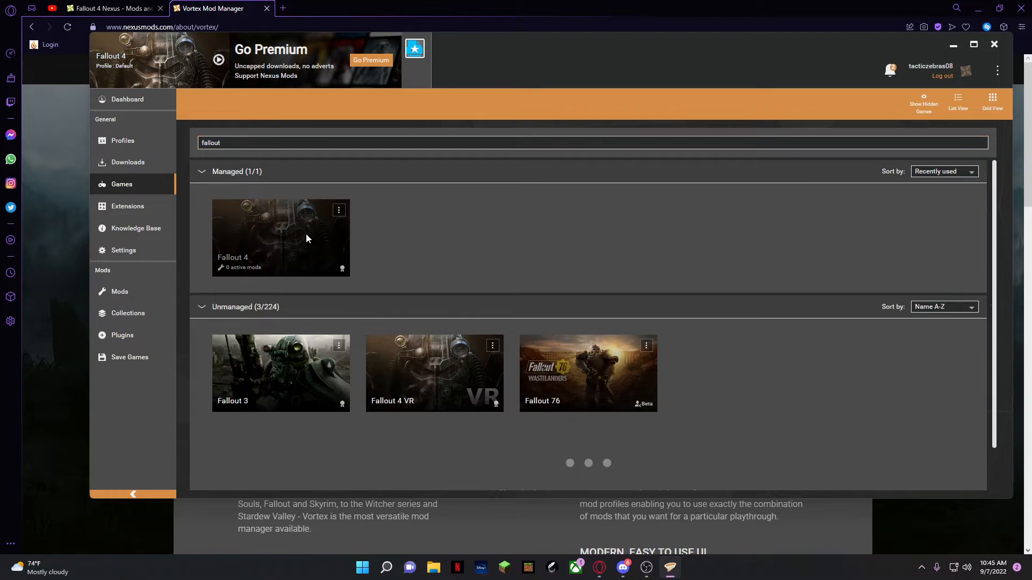
left_click(122, 105)
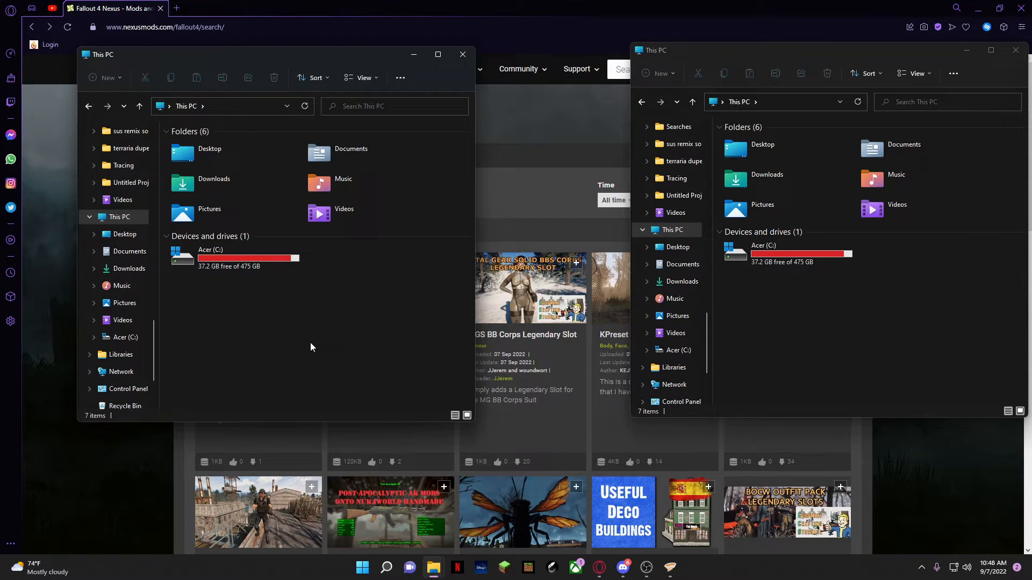
left_click_drag(274, 58, 272, 52)
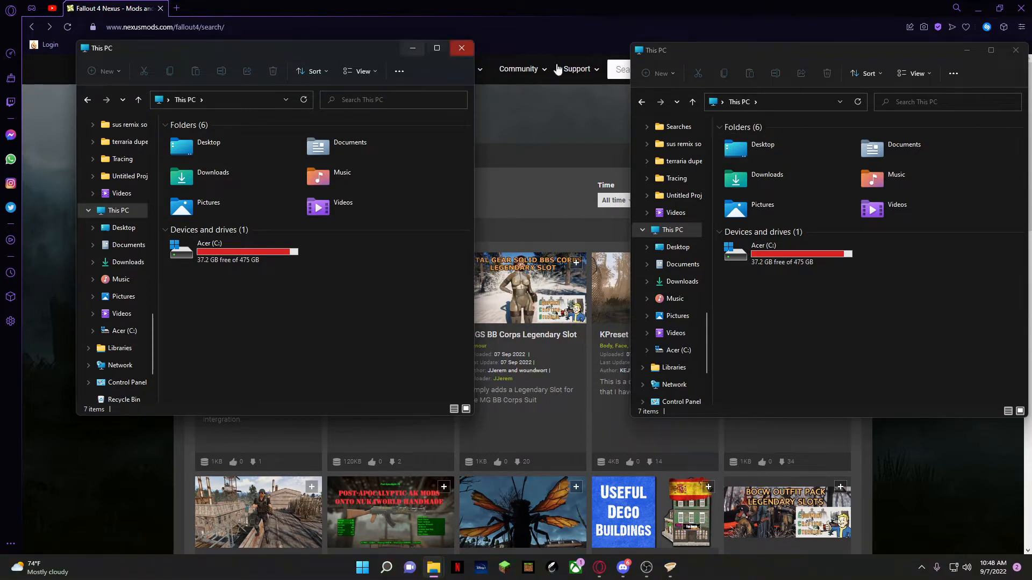
mouse_move(685, 53)
left_mouse_down()
mouse_move(657, 54)
mouse_move(690, 67)
mouse_move(681, 71)
mouse_move(692, 64)
mouse_move(677, 60)
left_mouse_up()
left_click_drag(271, 54, 259, 53)
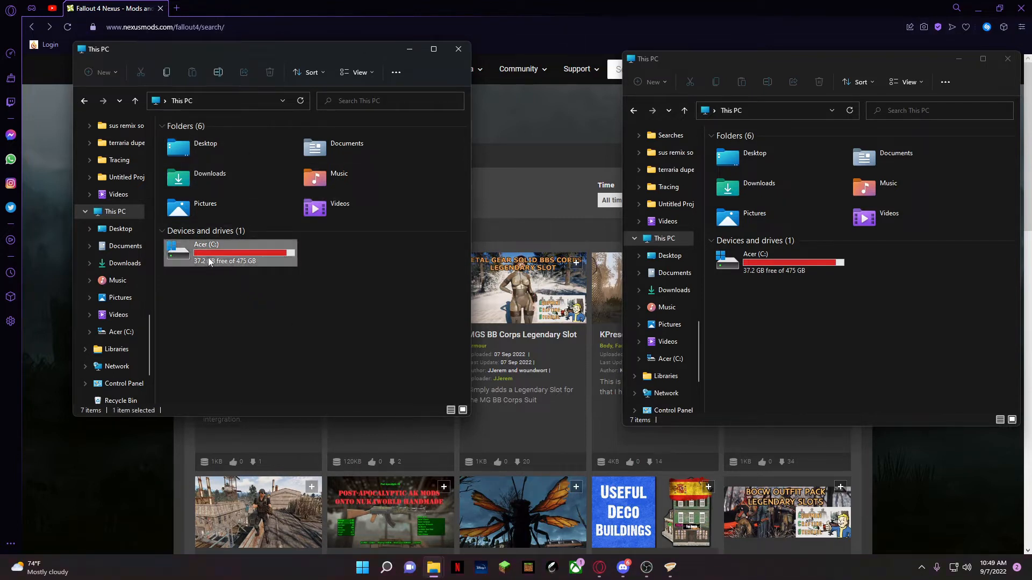
In the first File Explorer window, open the XboxGames > Fallout 4 (PC) > Content folder on the C: drive and look through its files
double_click(206, 262)
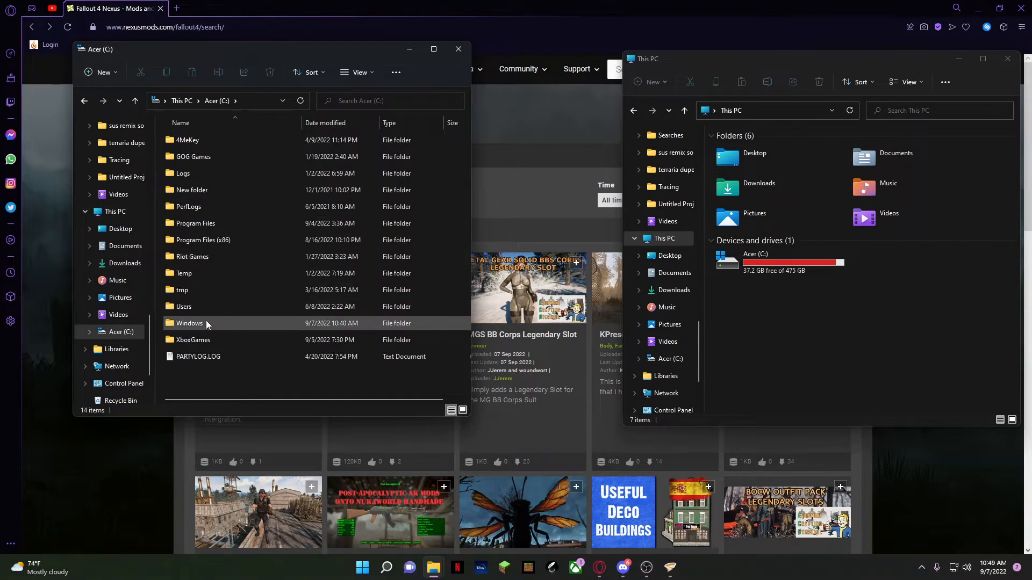
left_click(203, 341)
left_click(201, 342)
left_click(239, 342)
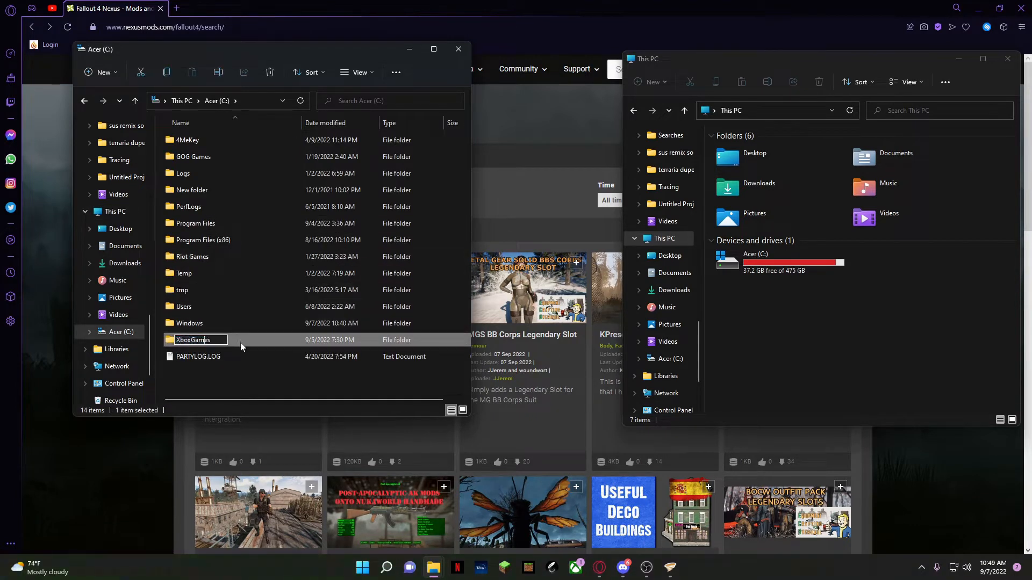
double_click(242, 342)
left_click(214, 144)
double_click(214, 144)
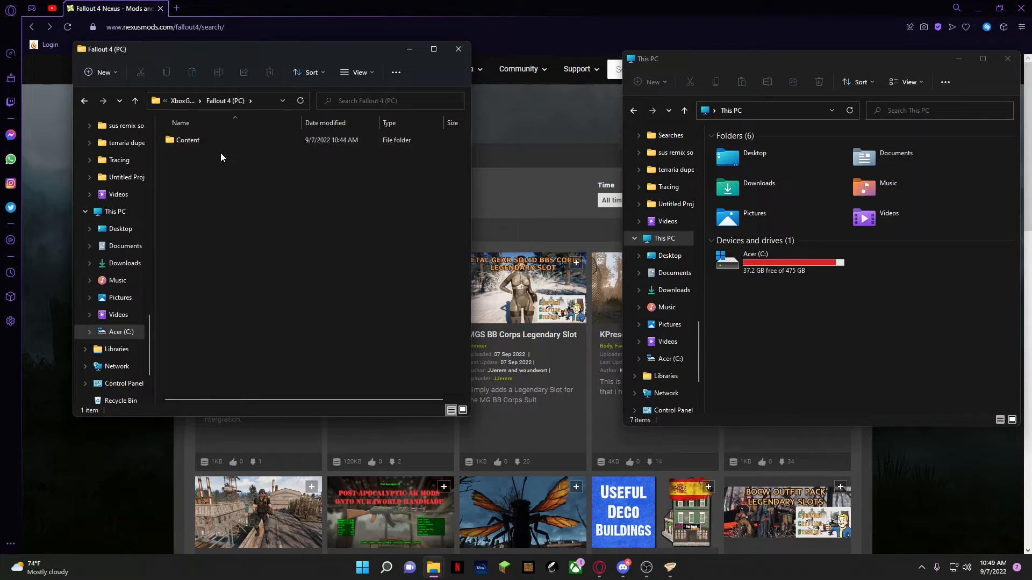
left_click(213, 145)
double_click(214, 145)
scroll(217, 251, "down", 7)
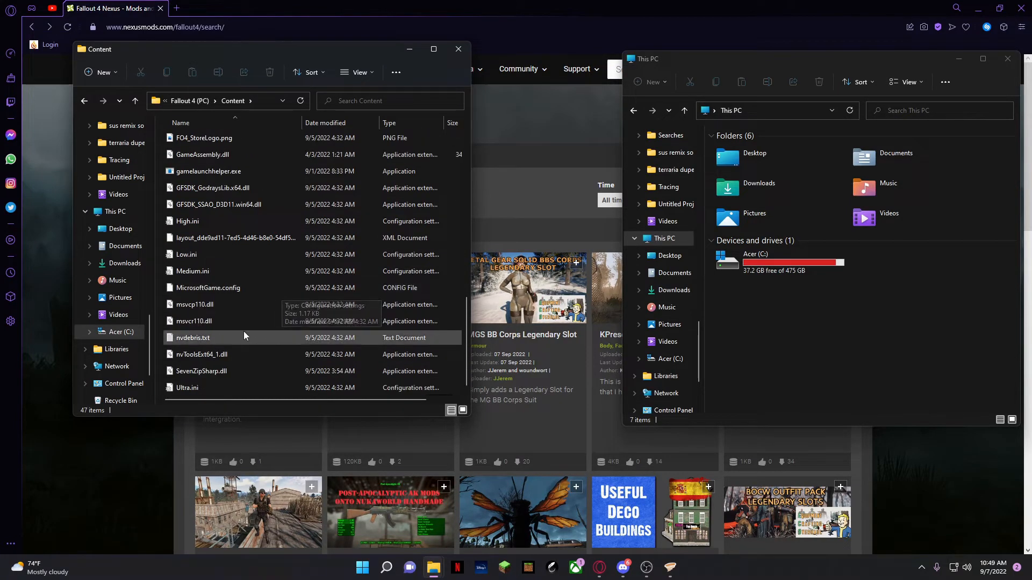
scroll(280, 290, "up", 7)
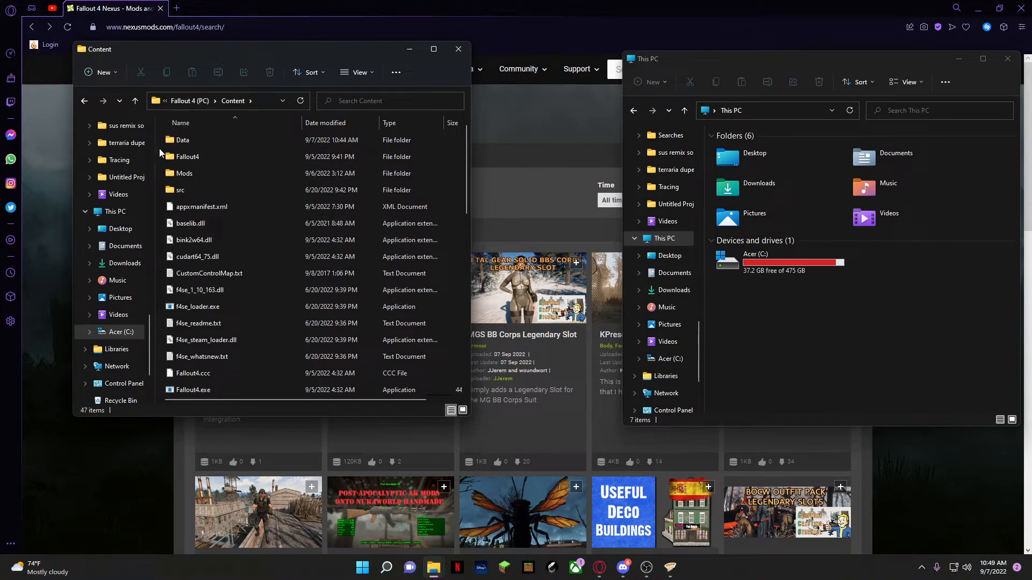
left_click_drag(160, 54, 156, 61)
In the second File Explorer window, open the Program Files (x86) folder on the C: drive
scroll(652, 245, "up", 9)
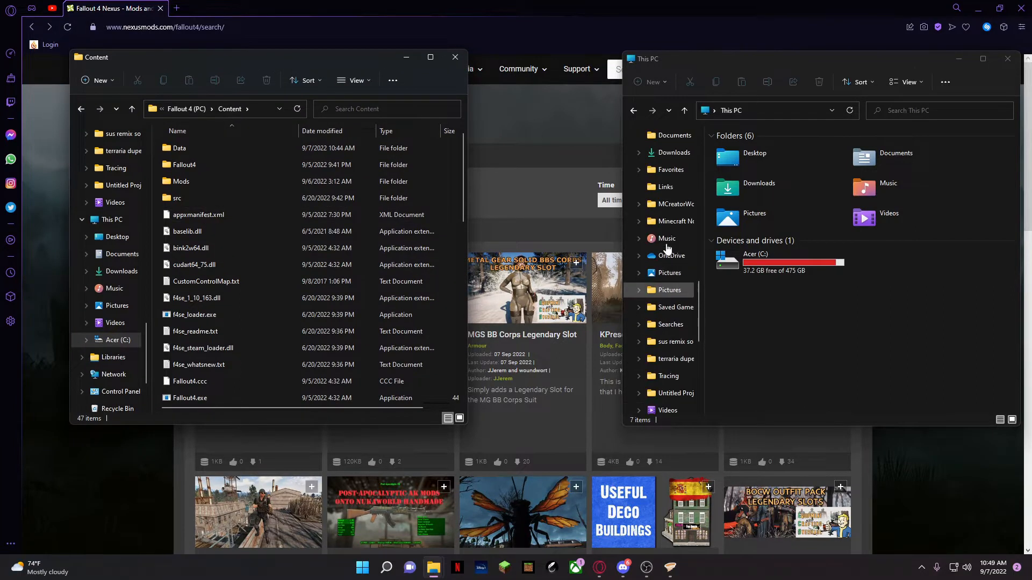
scroll(665, 249, "up", 5)
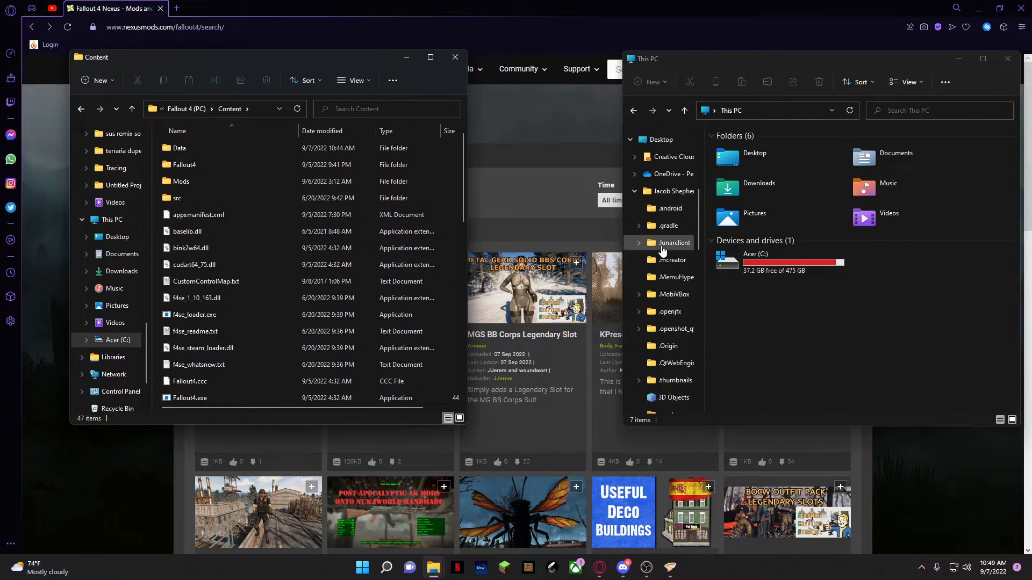
scroll(661, 240, "up", 2)
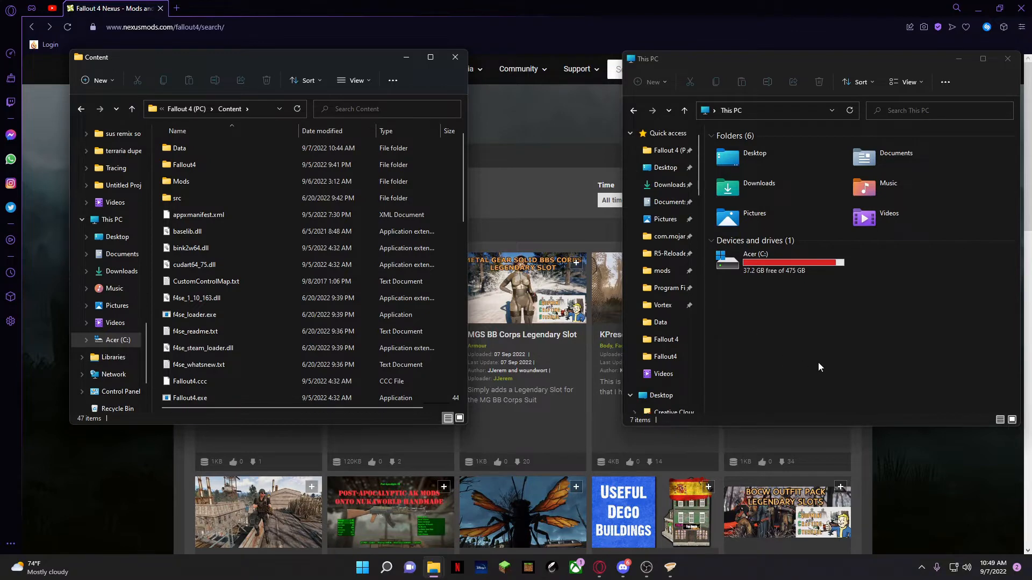
double_click(761, 271)
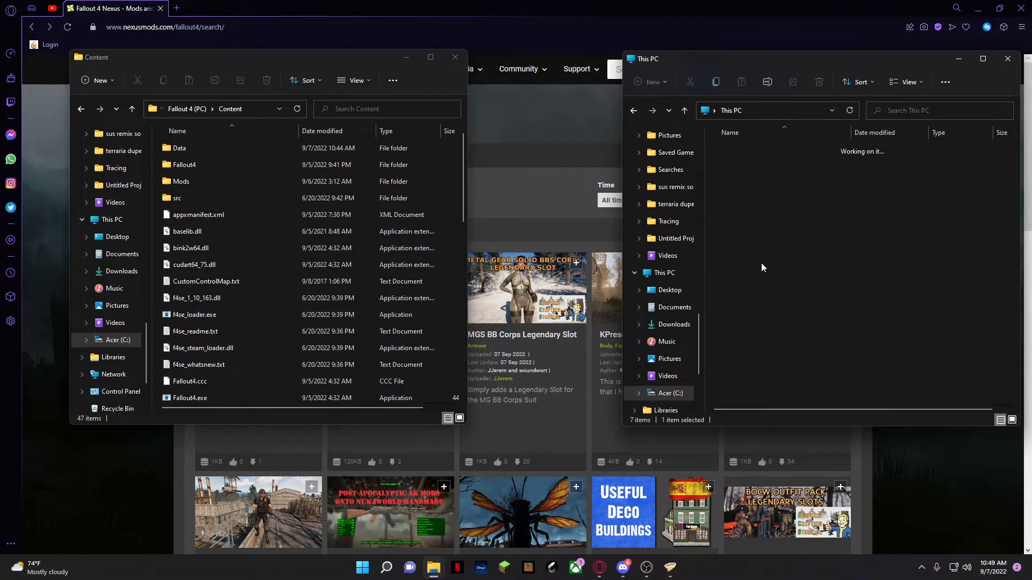
left_click(772, 250)
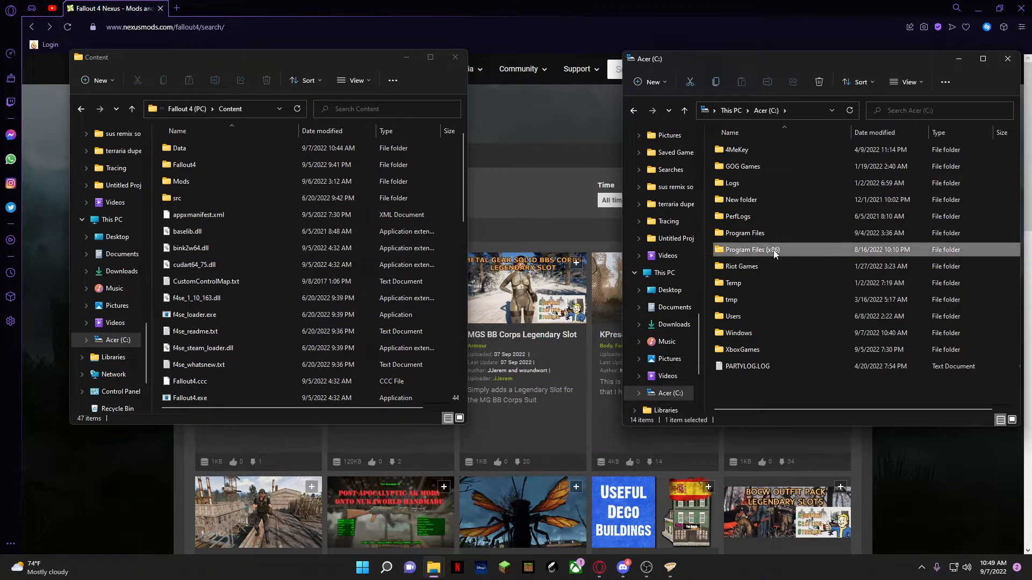
double_click(774, 251)
Open the Steam > steamapps > common folder and look through its installed game folders
scroll(775, 254, "down", 3)
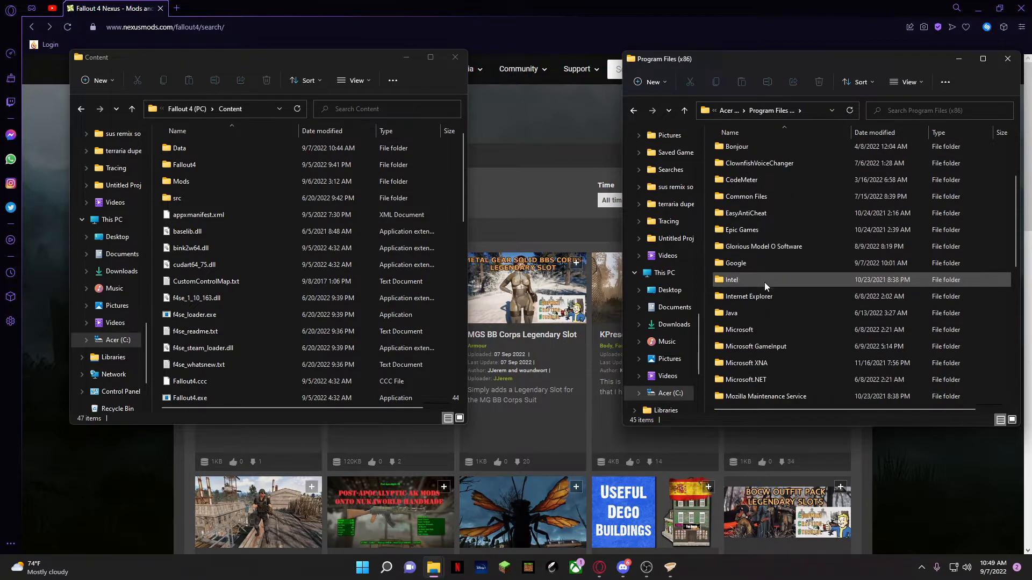
scroll(764, 301, "down", 5)
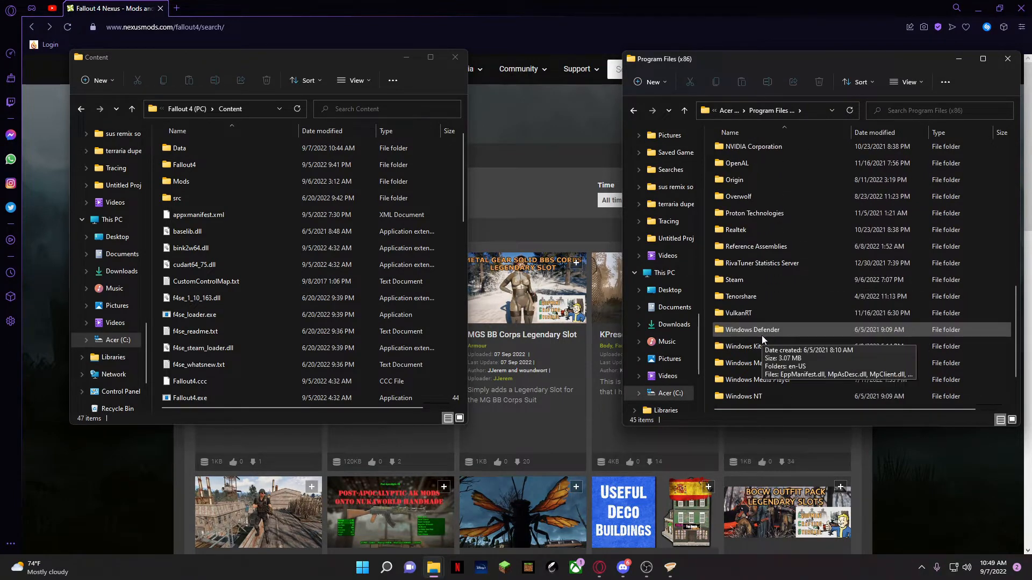
scroll(761, 335, "down", 1)
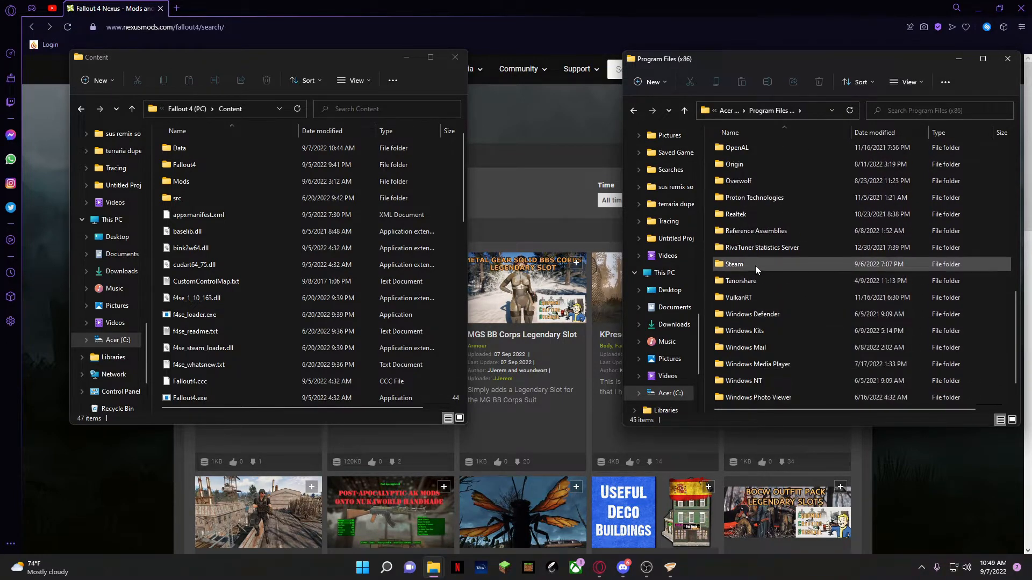
double_click(755, 265)
scroll(772, 267, "down", 2)
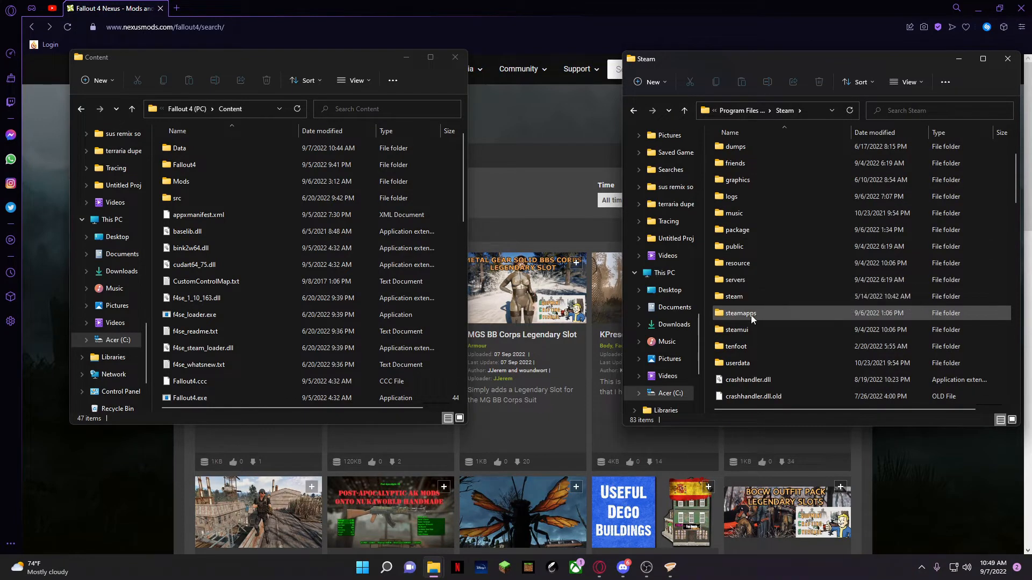
double_click(751, 315)
double_click(776, 153)
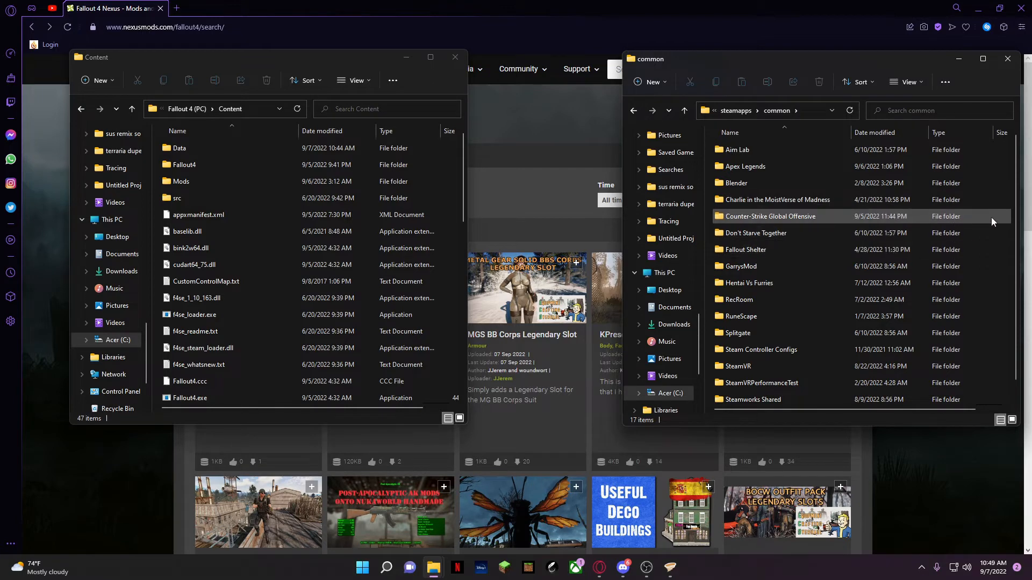
scroll(1016, 223, "down", 1)
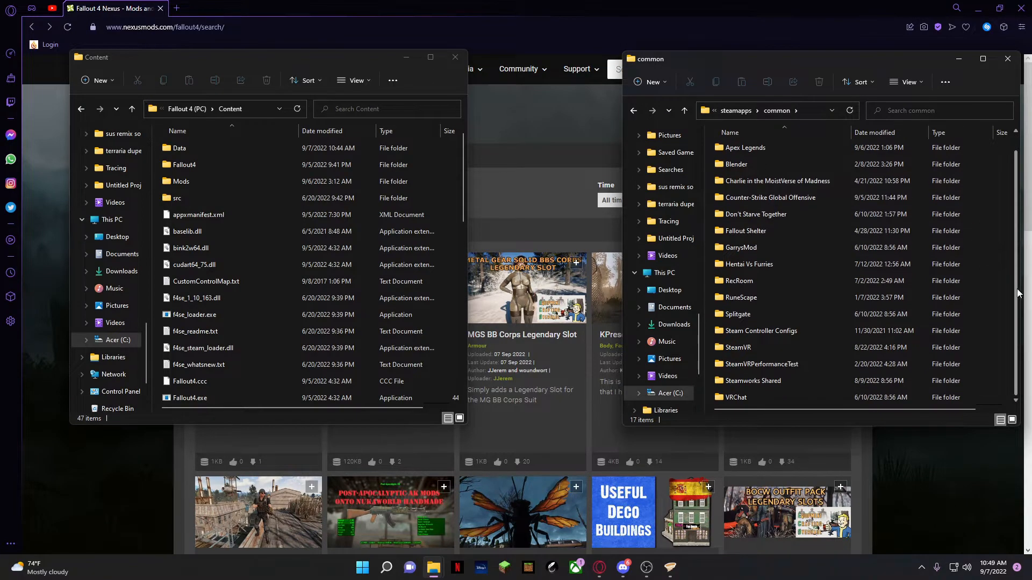
Open the Fallout4 folder inside the Xbox game's Content folder and look at its INI files
scroll(979, 205, "up", 1)
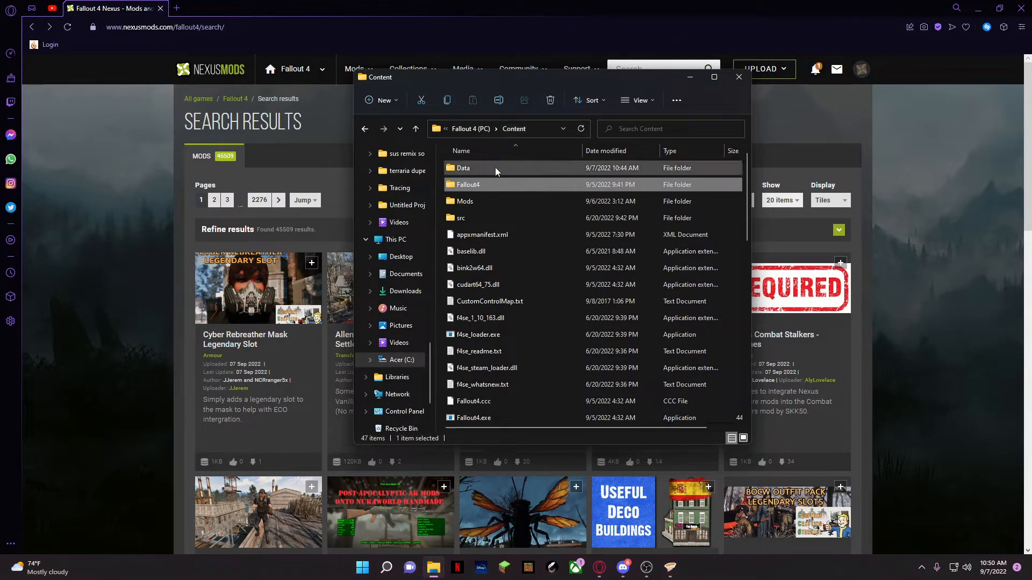
left_click(475, 193)
double_click(472, 184)
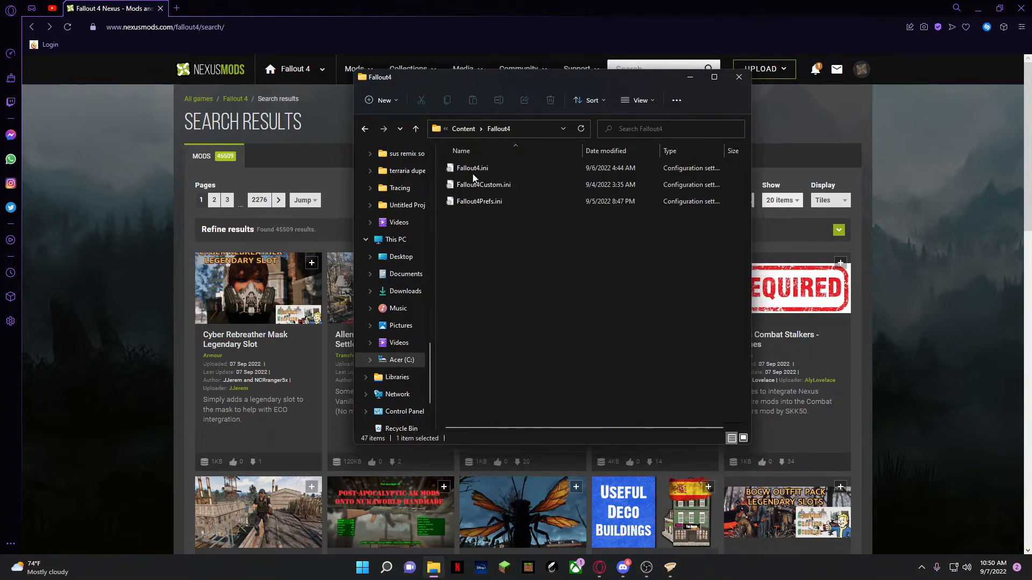
mouse_move(482, 214)
left_mouse_down()
mouse_move(491, 188)
mouse_move(518, 176)
mouse_move(473, 168)
mouse_move(485, 223)
mouse_move(474, 220)
mouse_move(475, 159)
mouse_move(485, 224)
left_mouse_up()
Open another File Explorer window and arrange it side by side with the Content > Fallout4 window
left_click_drag(495, 83, 308, 86)
right_click(433, 568)
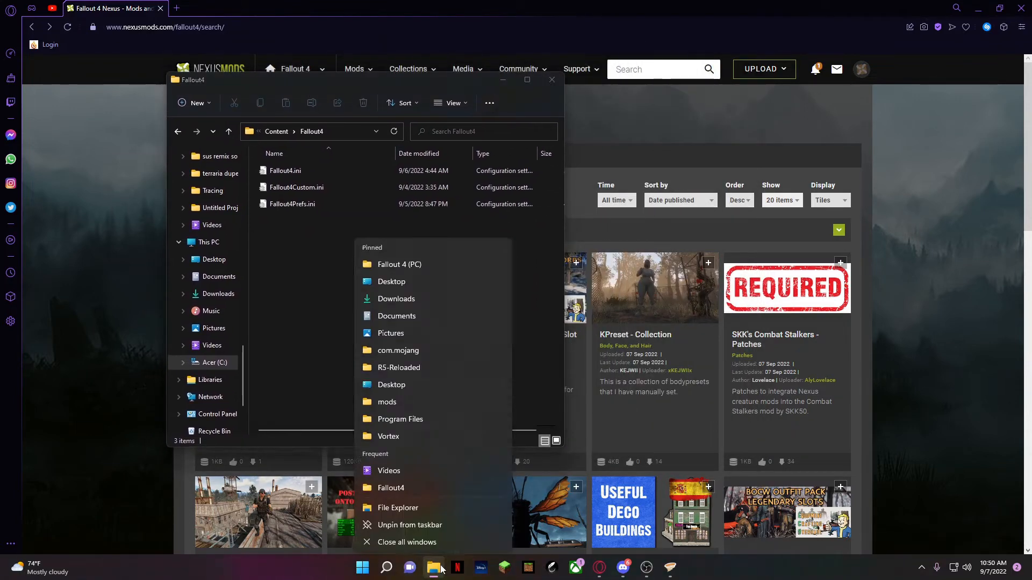
left_click(423, 508)
left_click_drag(441, 83, 869, 96)
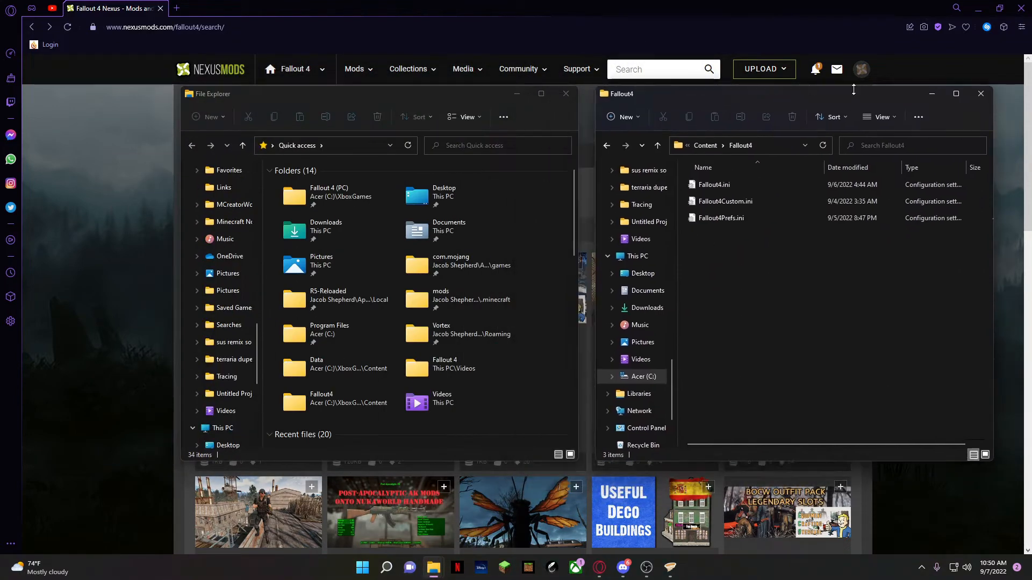
left_click_drag(463, 99, 351, 105)
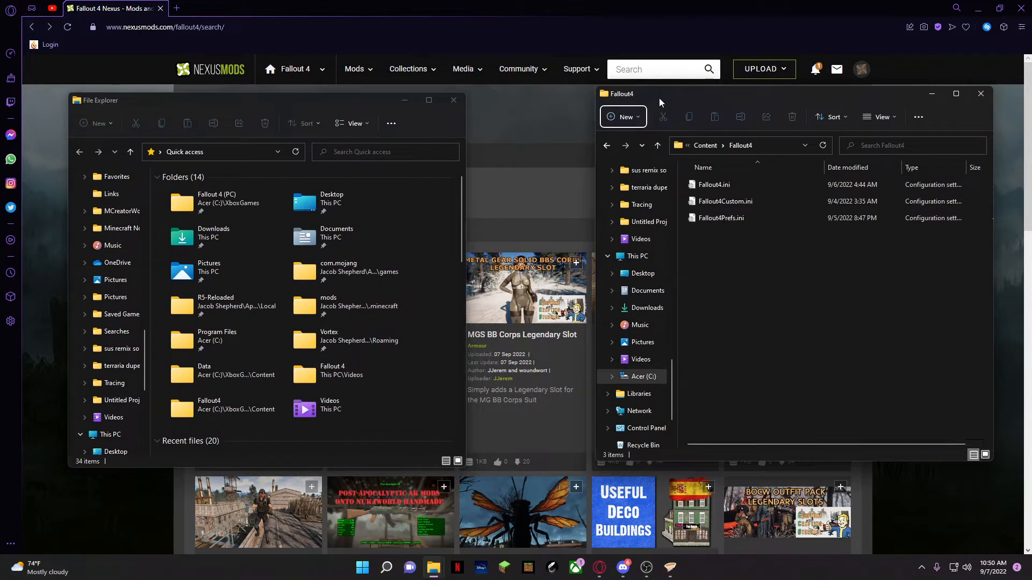
left_click_drag(659, 98, 646, 107)
left_click(311, 107)
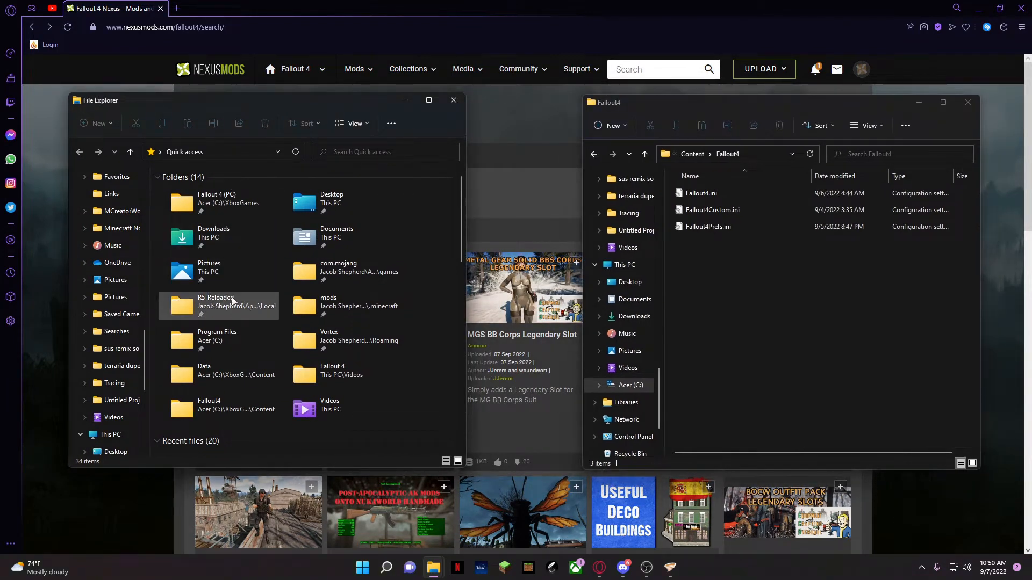
In the new File Explorer window, open the Documents > My Games > Fallout4 MS folder
double_click(301, 242)
scroll(251, 304, "down", 3)
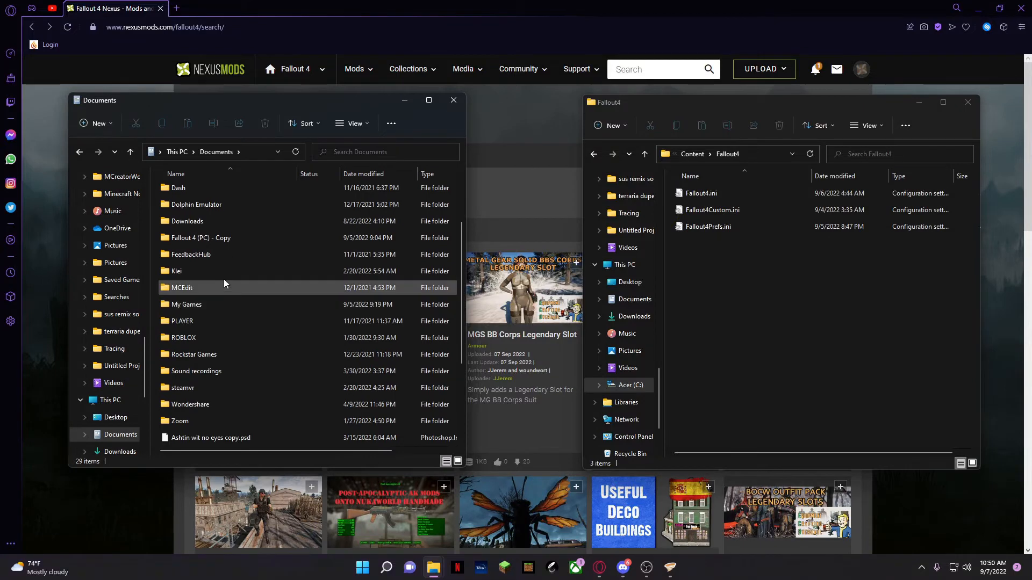
scroll(215, 314, "down", 1)
scroll(231, 244, "up", 2)
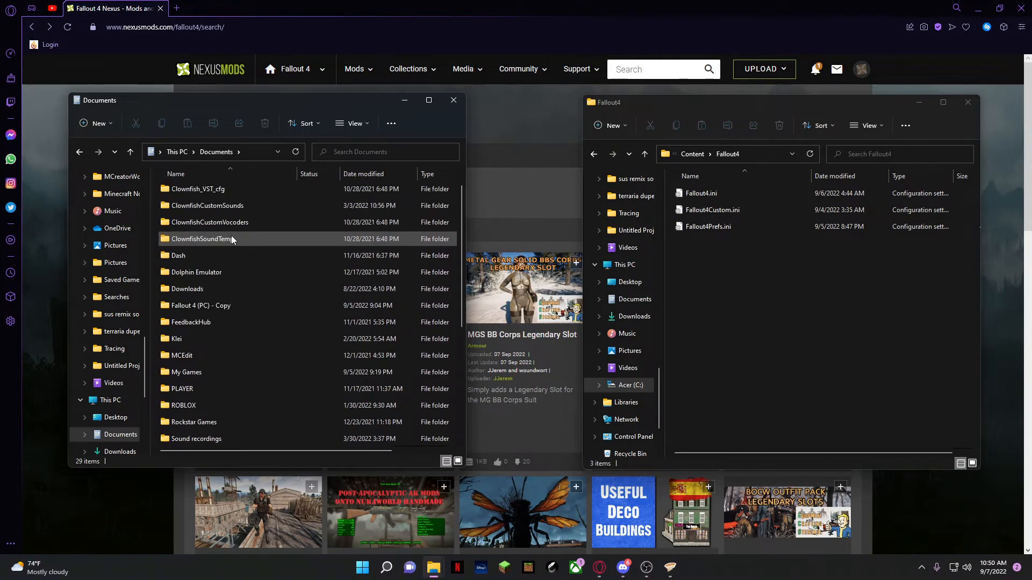
scroll(221, 338, "down", 2)
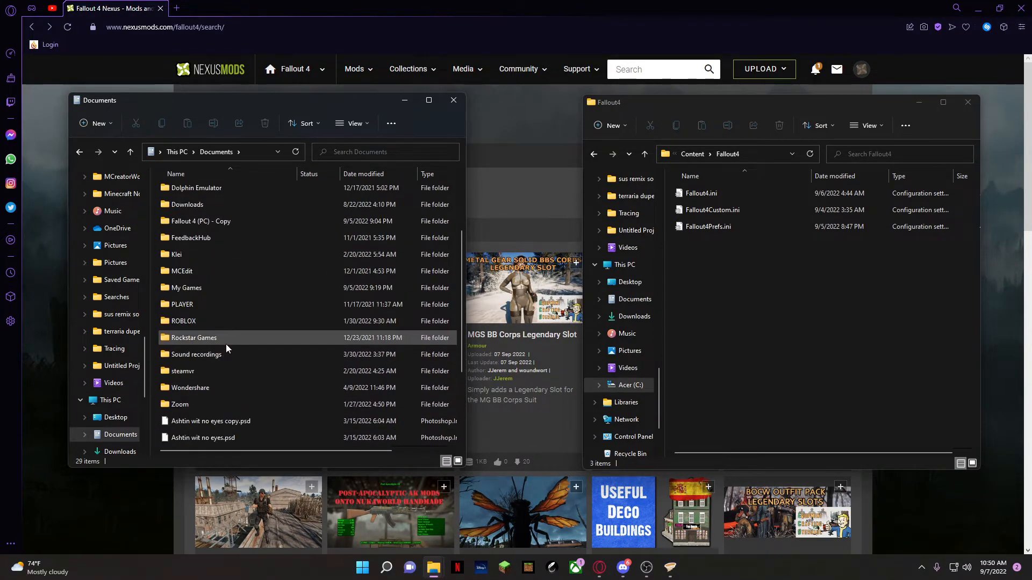
double_click(205, 288)
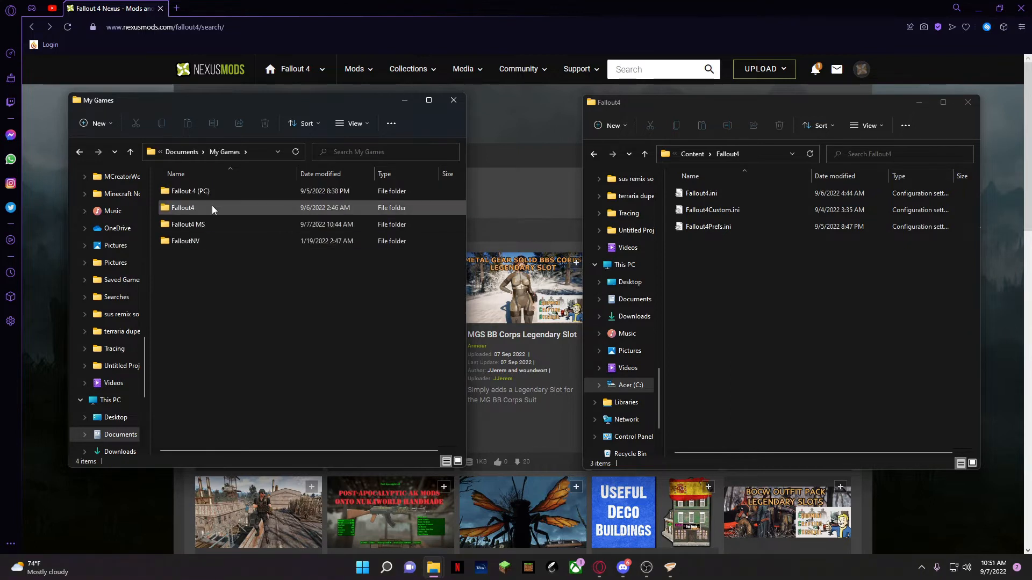
double_click(185, 209)
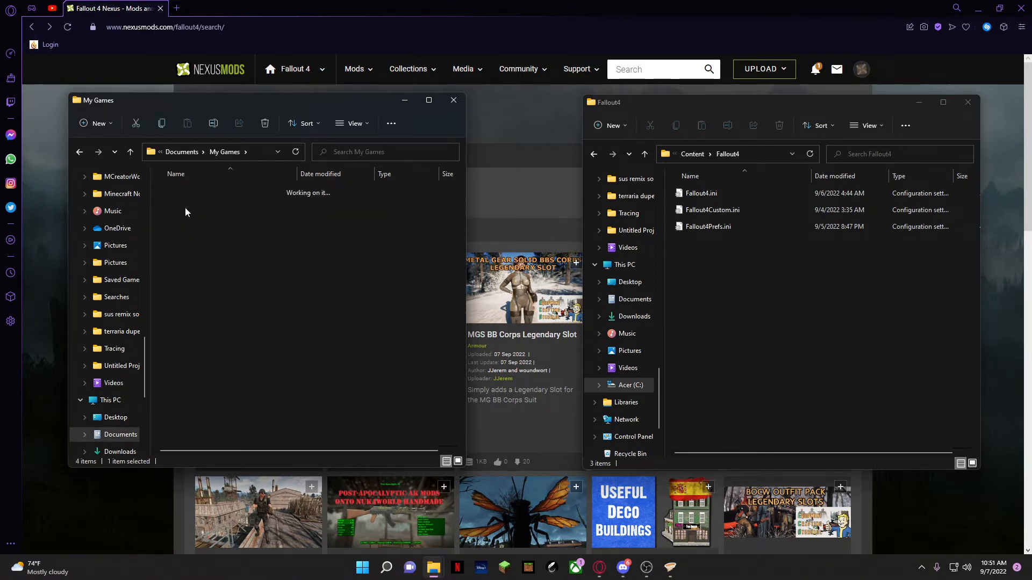
left_click(133, 155)
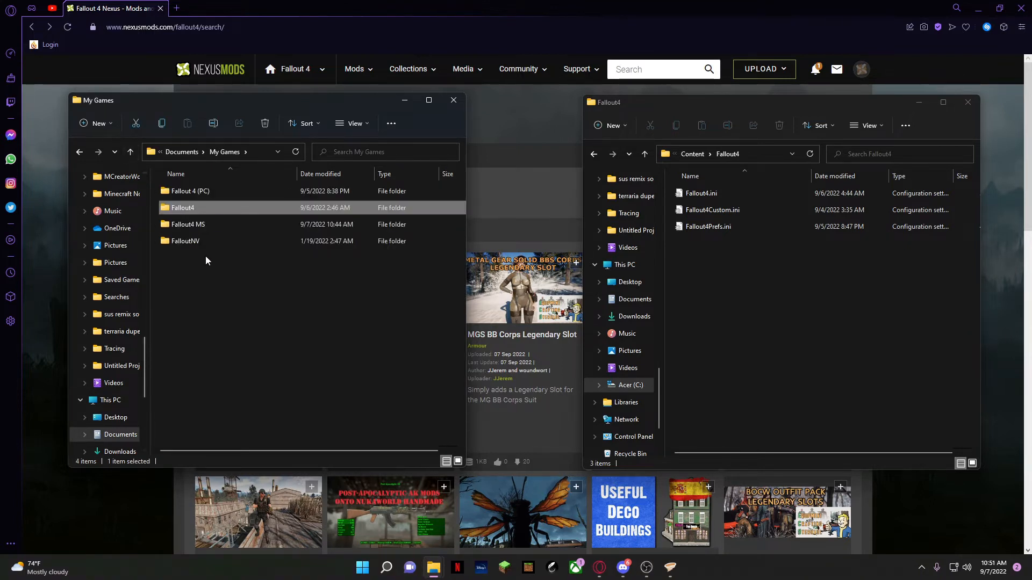
double_click(194, 225)
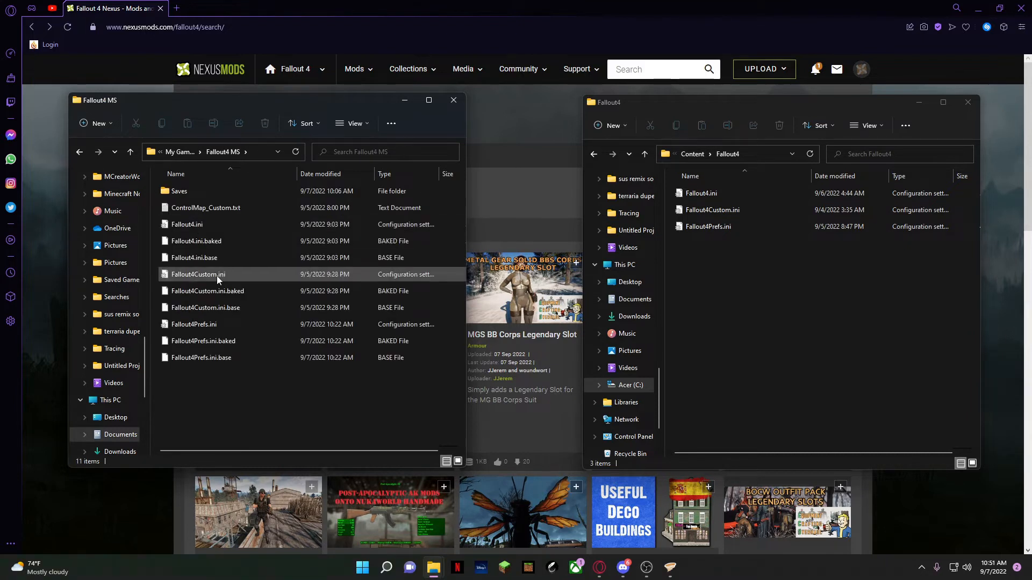
Point out Fallout4Prefs.ini, Fallout4Custom.ini and Fallout4.ini.base in Fallout4 MS and try to transfer Fallout4.ini.base to the Content > Fallout4 folder
left_click_drag(197, 325, 208, 326)
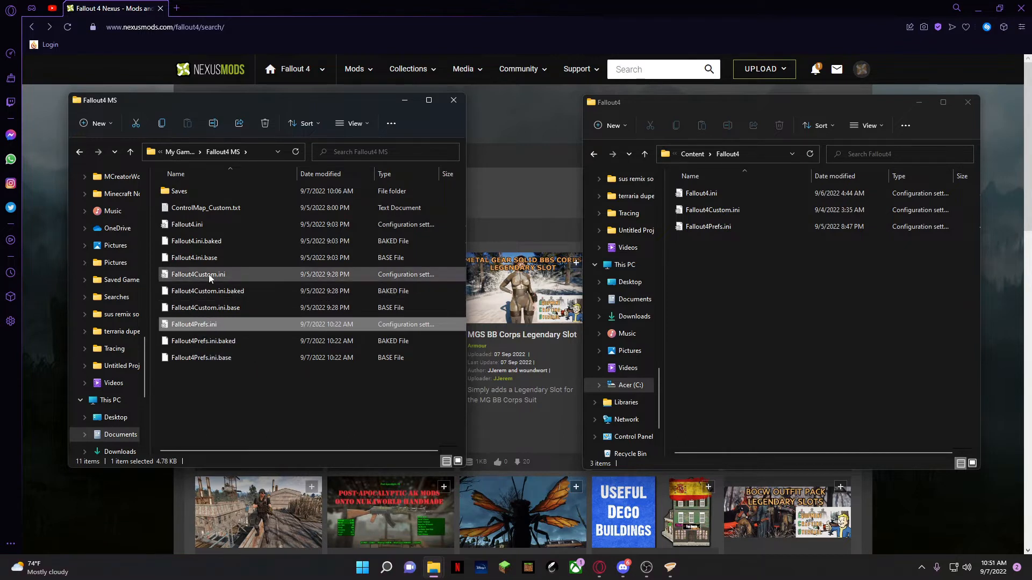
left_click_drag(208, 274, 215, 279)
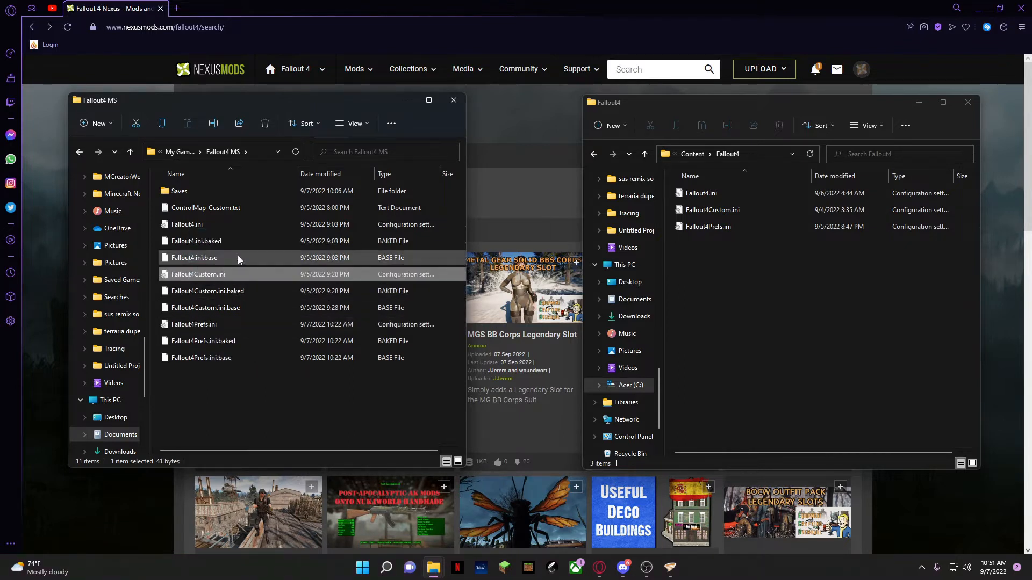
left_click(238, 257)
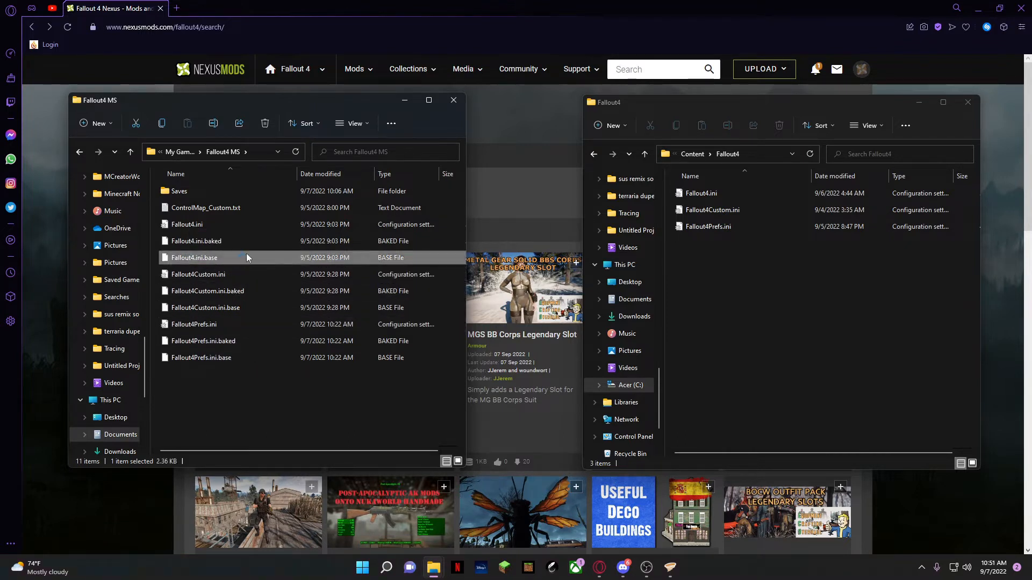
left_click(371, 434)
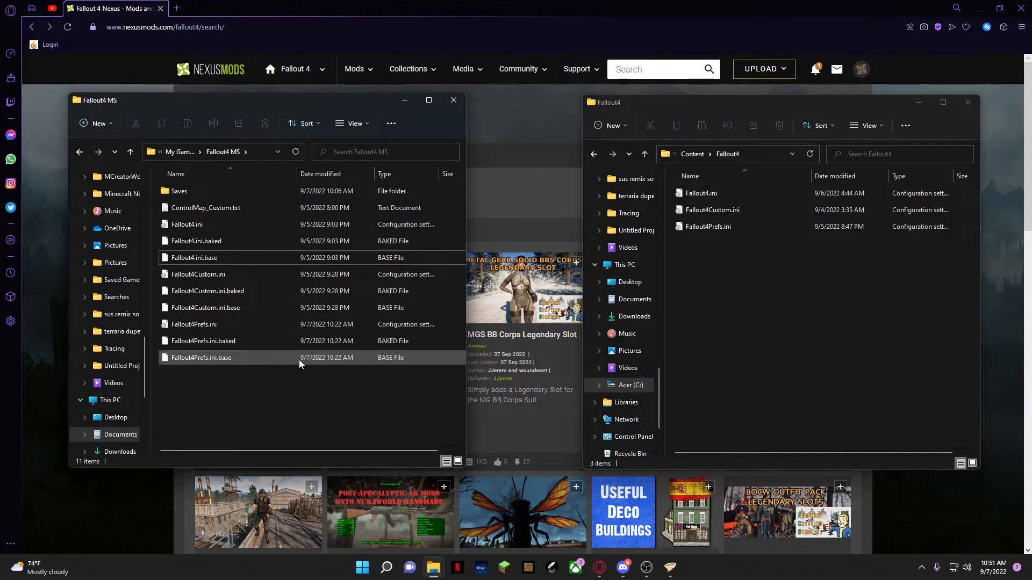
left_click_drag(212, 260, 704, 295)
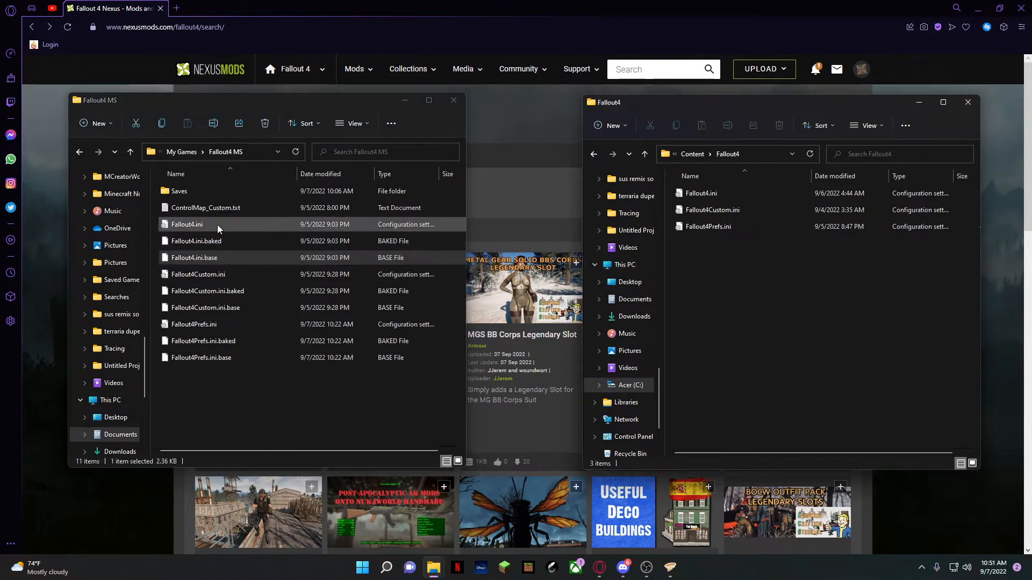
left_click(214, 274)
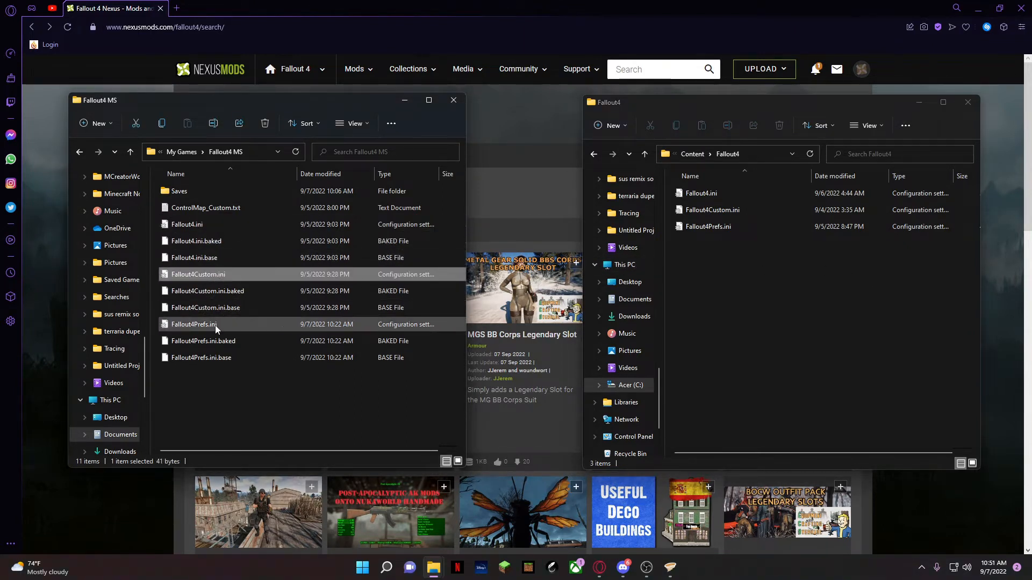
Close the Fallout4 MS window and open Fallout4.ini from Content > Fallout4 at its [Archive] section
left_click(453, 99)
left_click_drag(753, 101, 518, 101)
double_click(471, 193)
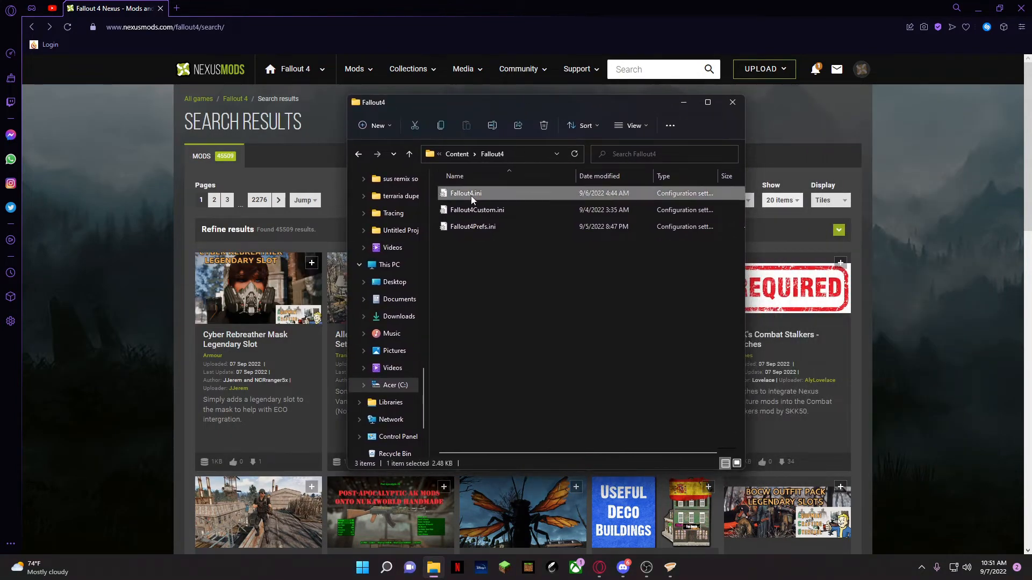
scroll(623, 334, "down", 10)
scroll(624, 333, "down", 3)
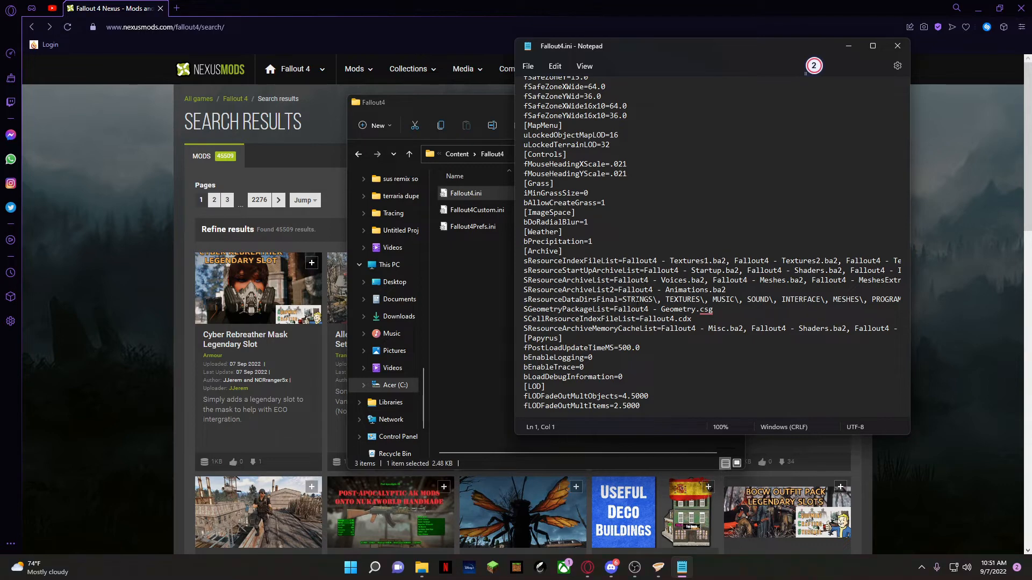
Highlight the sResourceDataDirsFinal line and the SResourceArchiveList2 line above it in the [Archive] section of Fallout4.ini
left_click(521, 300)
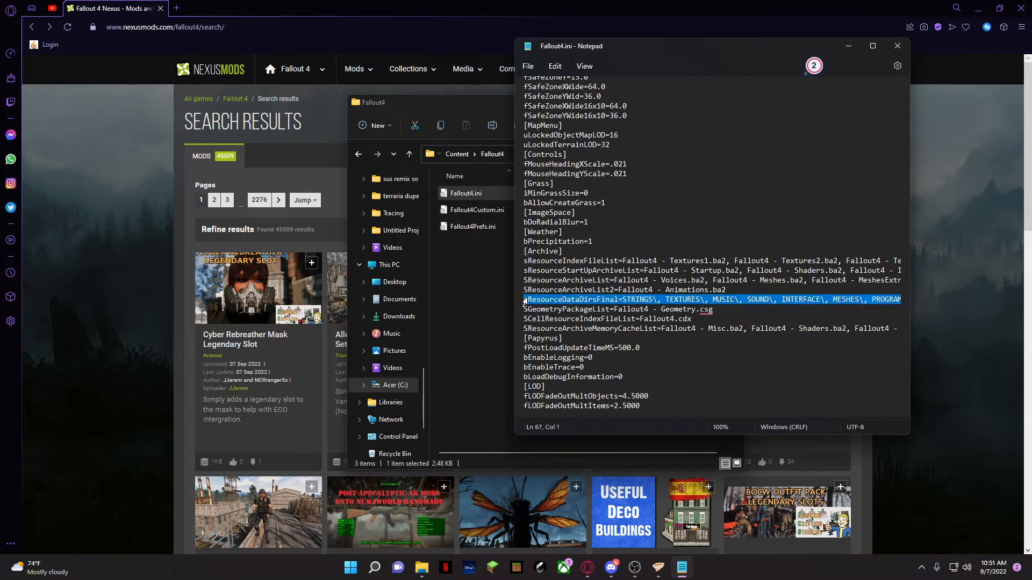
left_click(536, 299)
left_click_drag(524, 299, 656, 300)
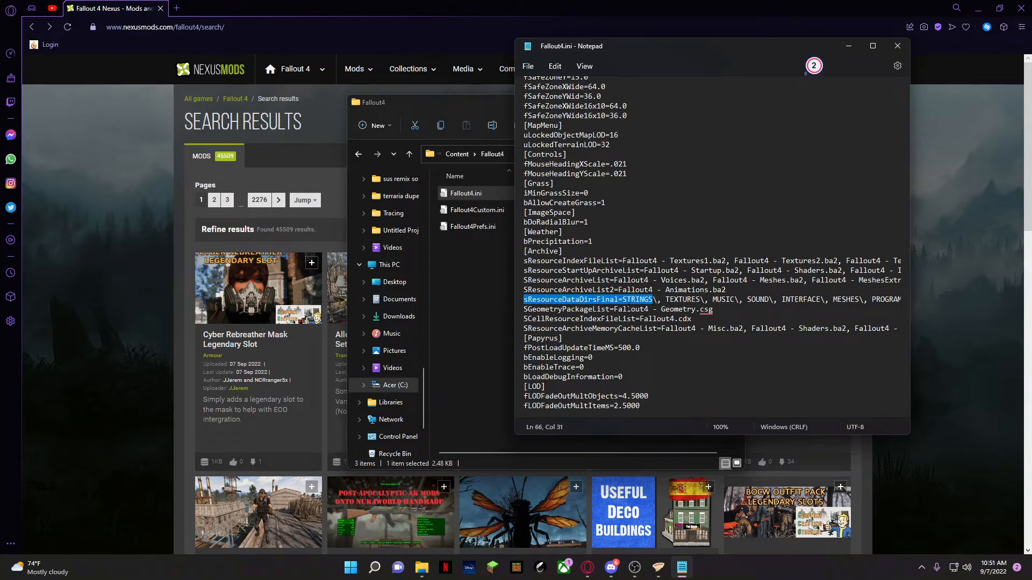
left_click(532, 290)
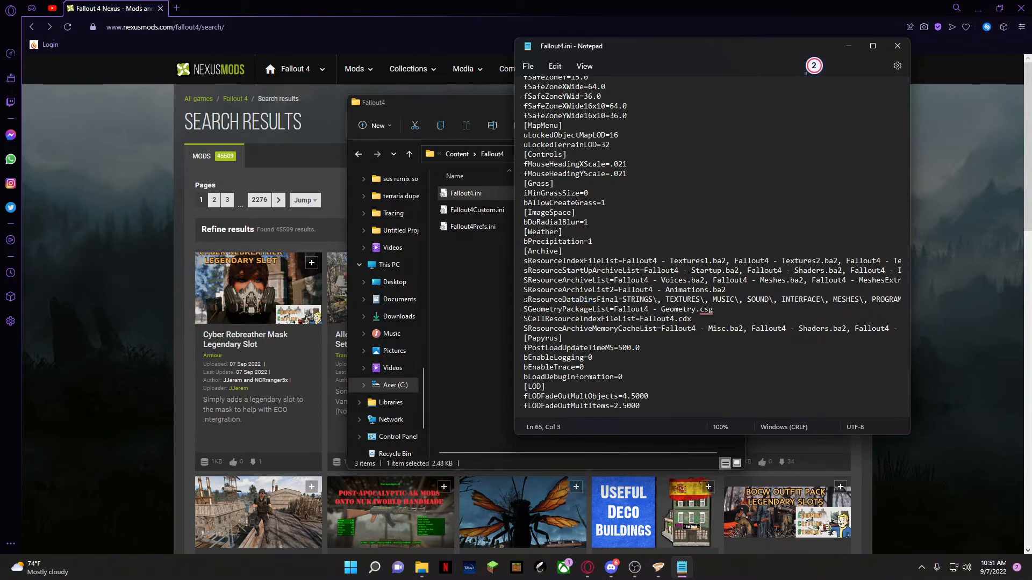
mouse_move(525, 299)
left_mouse_down()
mouse_move(903, 304)
mouse_move(523, 301)
mouse_move(543, 296)
left_mouse_up()
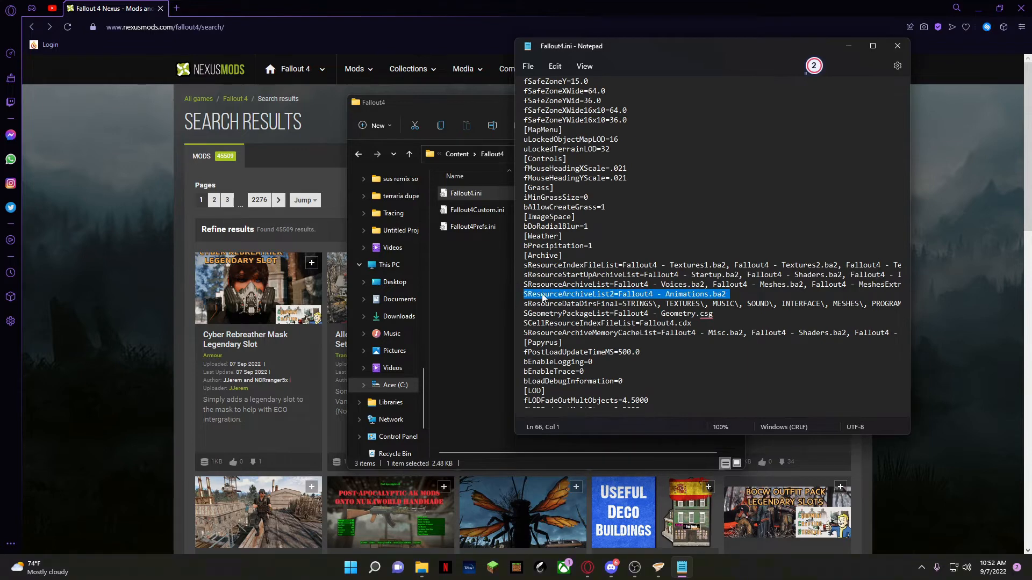
left_click(540, 294)
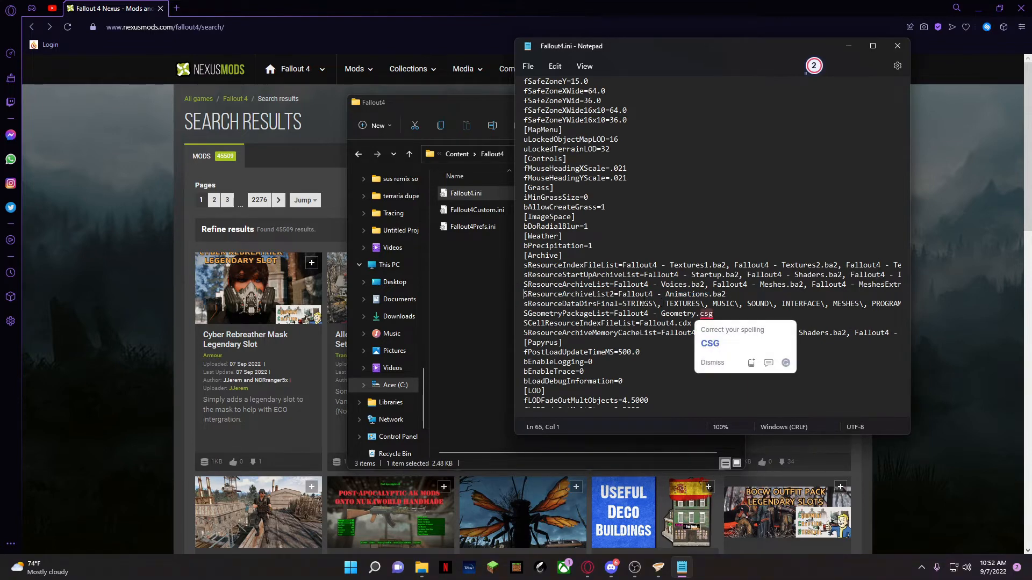
left_click(644, 304)
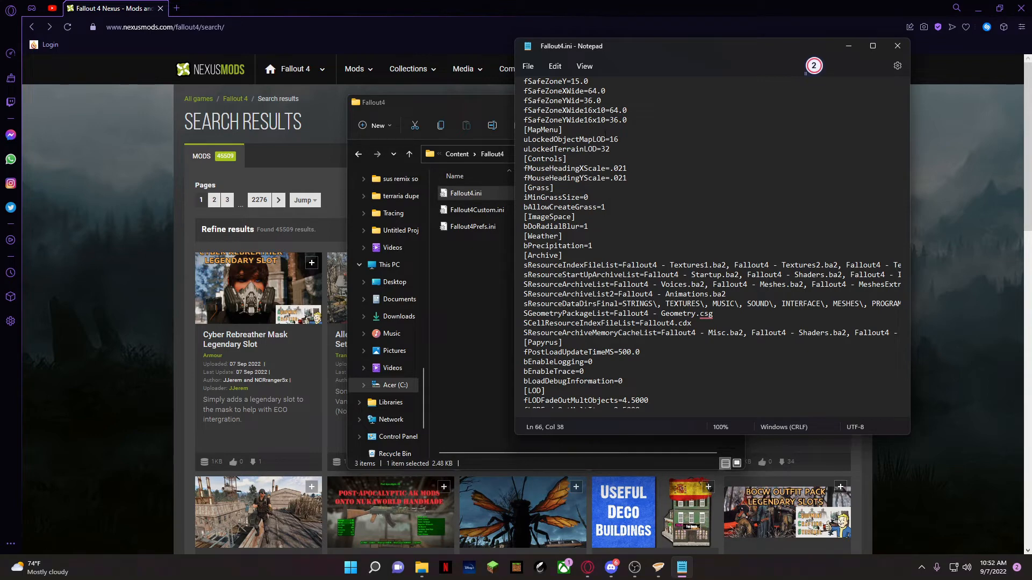
Place the Fallout4 folder window beside Notepad and highlight the text around STRINGS\ in the sResourceDataDirsFinal line
left_click_drag(372, 106, 150, 52)
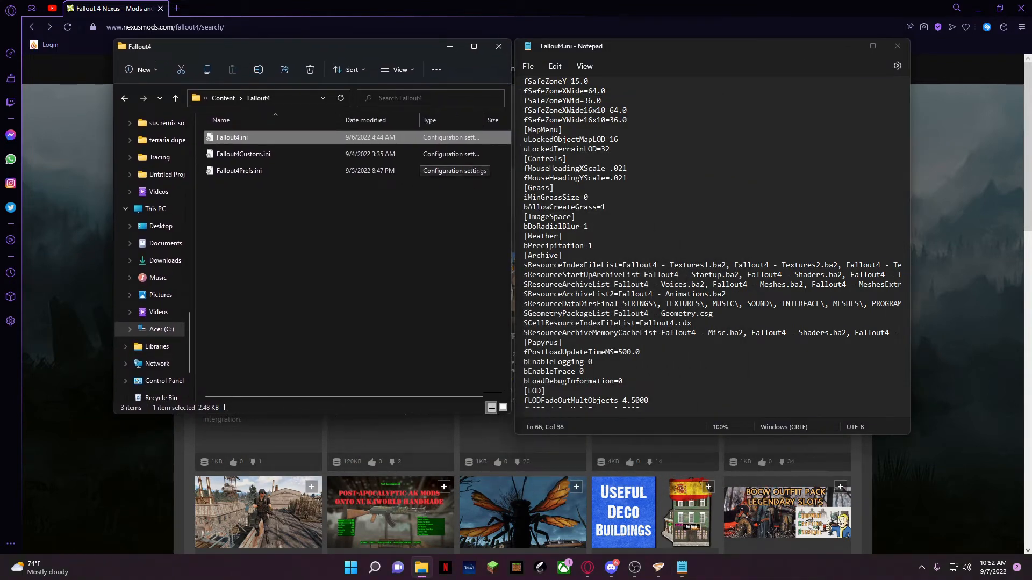
left_click(476, 243)
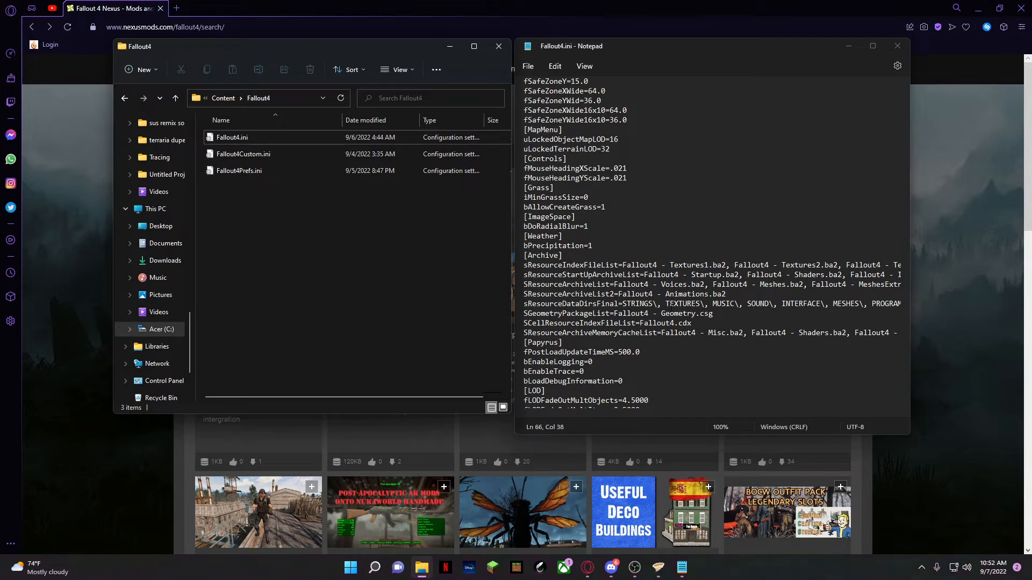
key("shift+Right")
key("shift+Right")
key("shift+Right")
key("shift+Right")
key("shift+Right")
key("shift+Right")
key("shift+Right")
key("shift+Right")
key("shift+Right")
key("shift+Right")
key("shift+Right")
key("shift+Right")
key("shift+Right")
key("shift+Right")
key("shift+Right")
key("shift+Right")
key("shift+Right")
key("shift+Right")
key("shift+Right")
key("shift+Right")
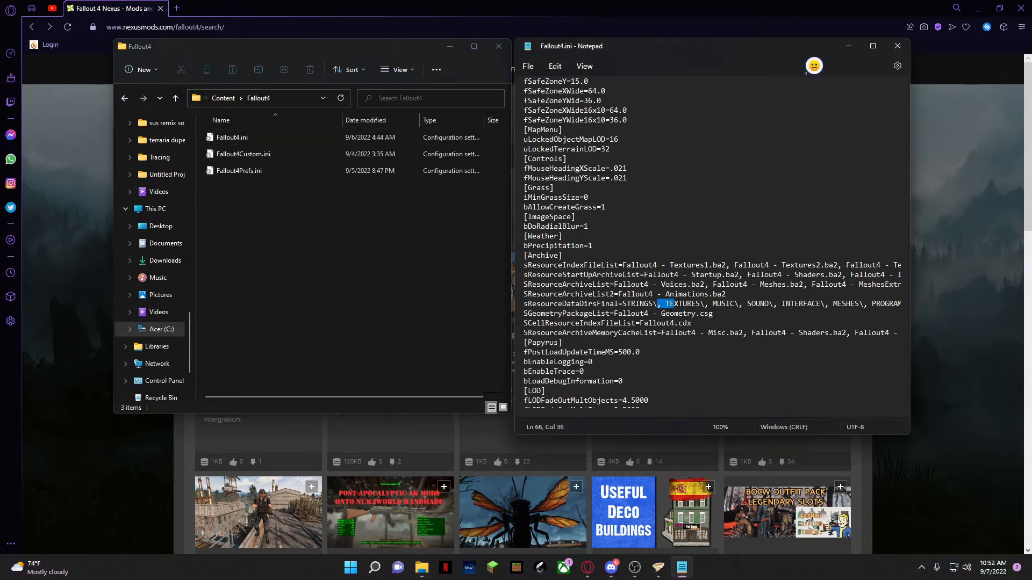
key("shift+Left")
key("shift+Left")
key("shift+Left")
key("shift+Left")
key("shift+Left")
key("shift+Left")
key("shift+Left")
key("shift+Left")
key("shift+Left")
key("shift+Left")
key("shift+Left")
key("shift+Left")
key("shift+Left")
key("shift+Left")
key("shift+Left")
key("shift+Left")
key("shift+Left")
key("shift+Left")
key("shift+Left")
key("shift+Left")
key("shift+Up")
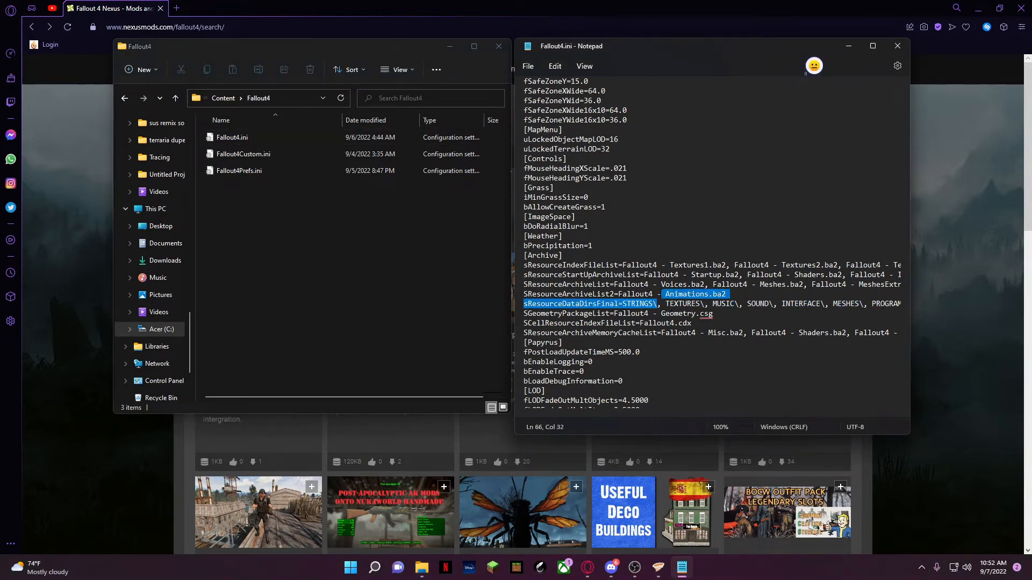
key("shift+Down")
key("shift+Left")
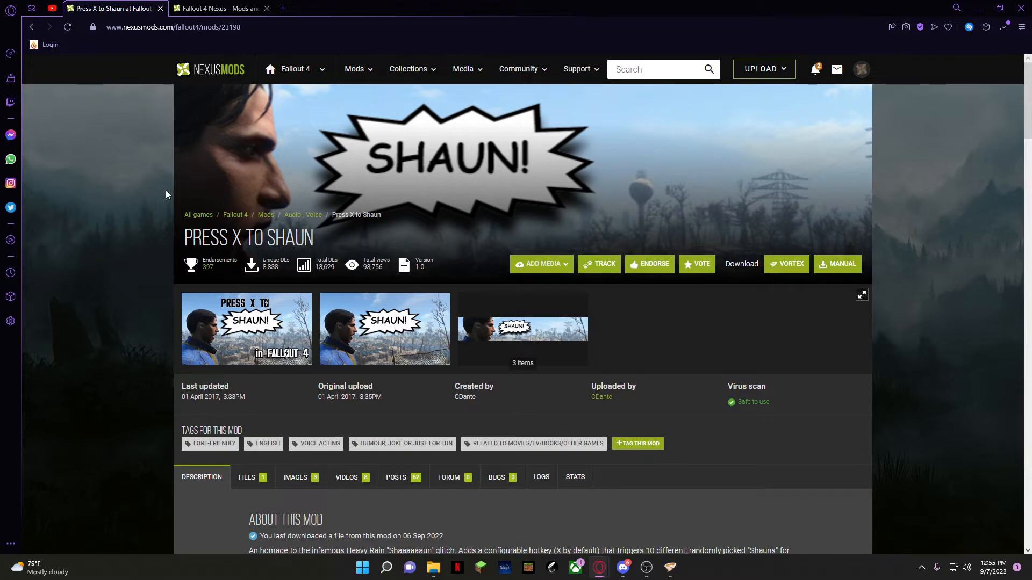
Start the free slow download of Press X to Shaun v1.0 through Vortex from its Nexus Mods page
left_click(202, 11)
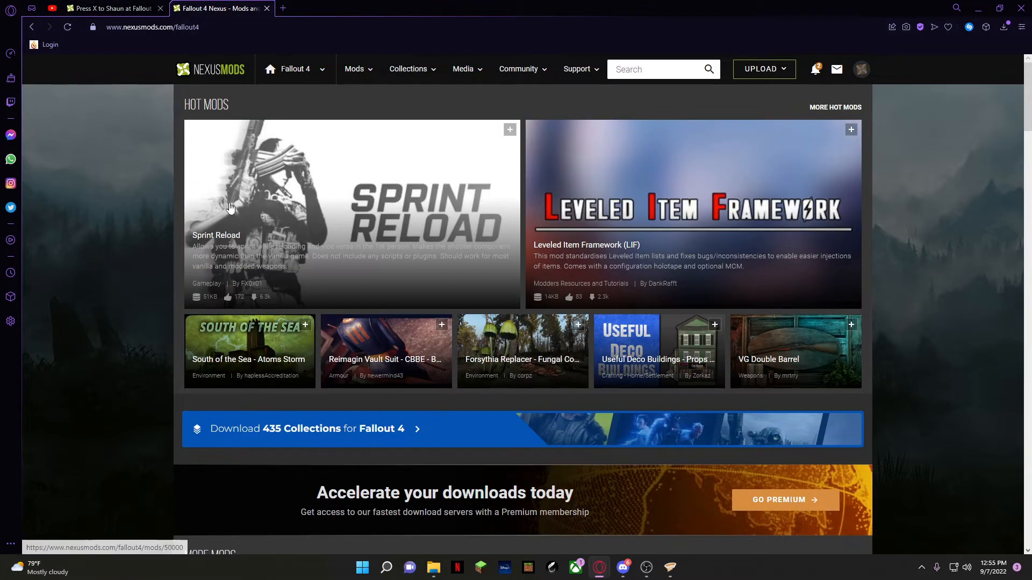
left_click(127, 7)
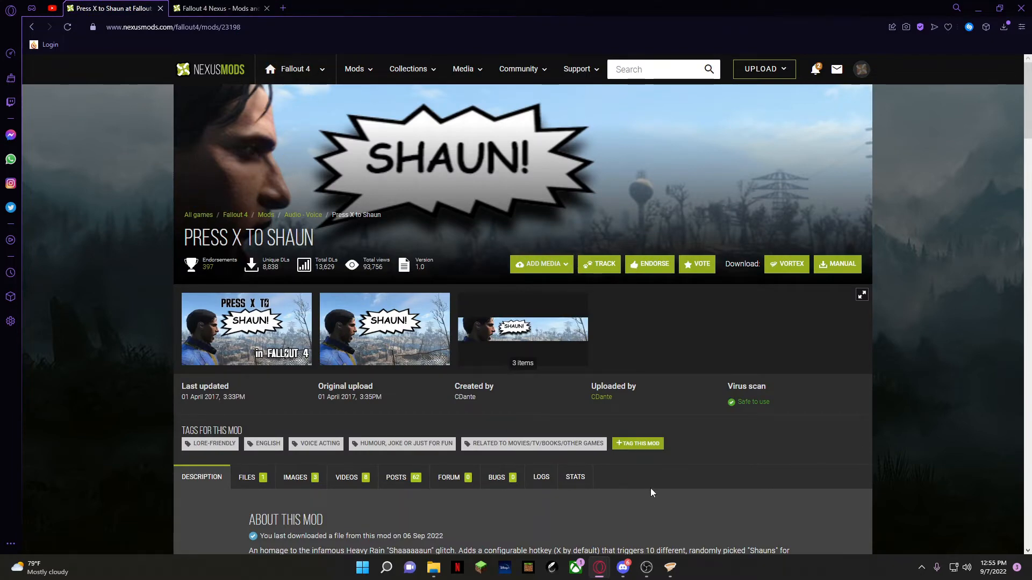
left_click(669, 567)
left_click(196, 531)
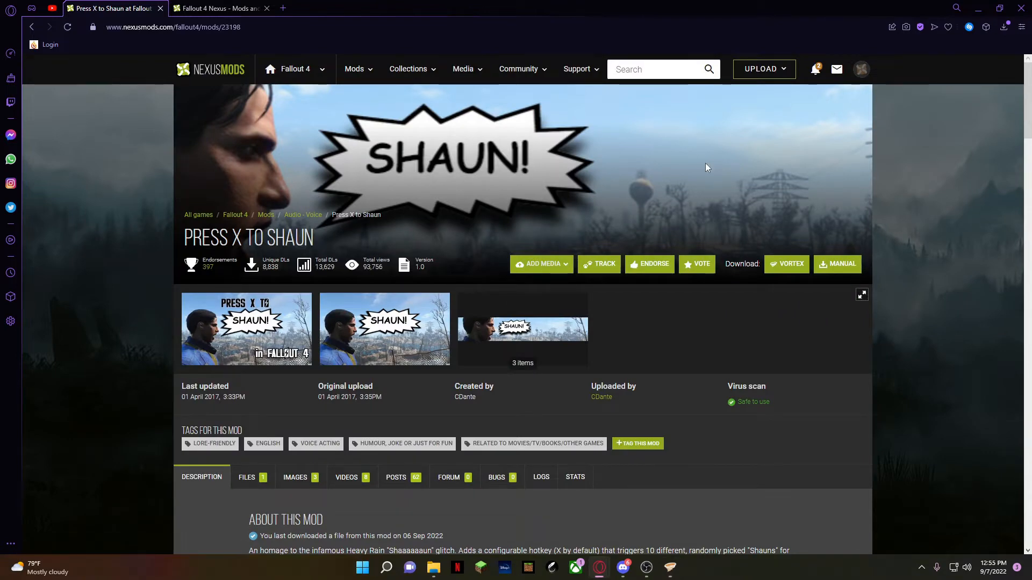
left_click(783, 269)
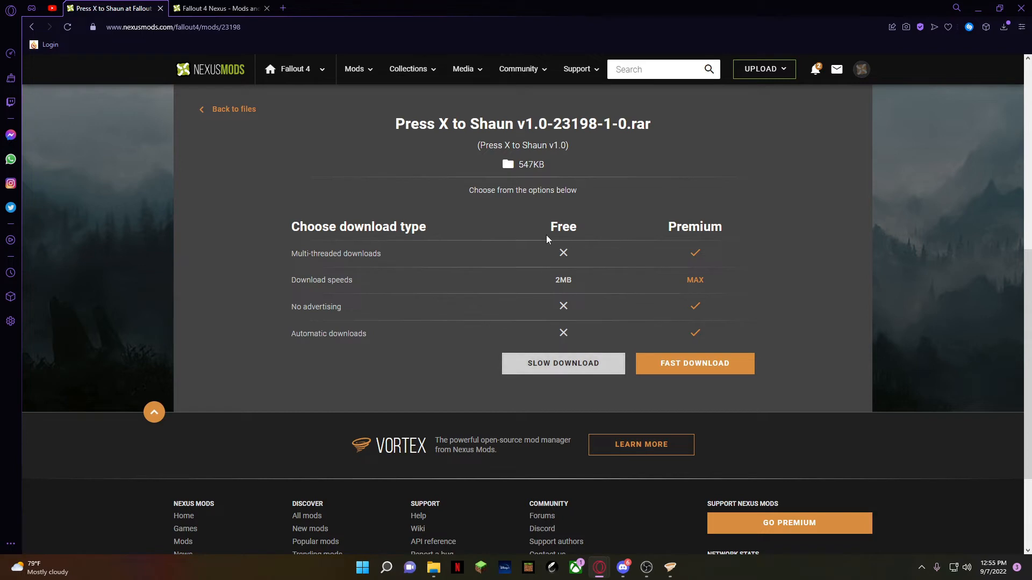
left_click(570, 363)
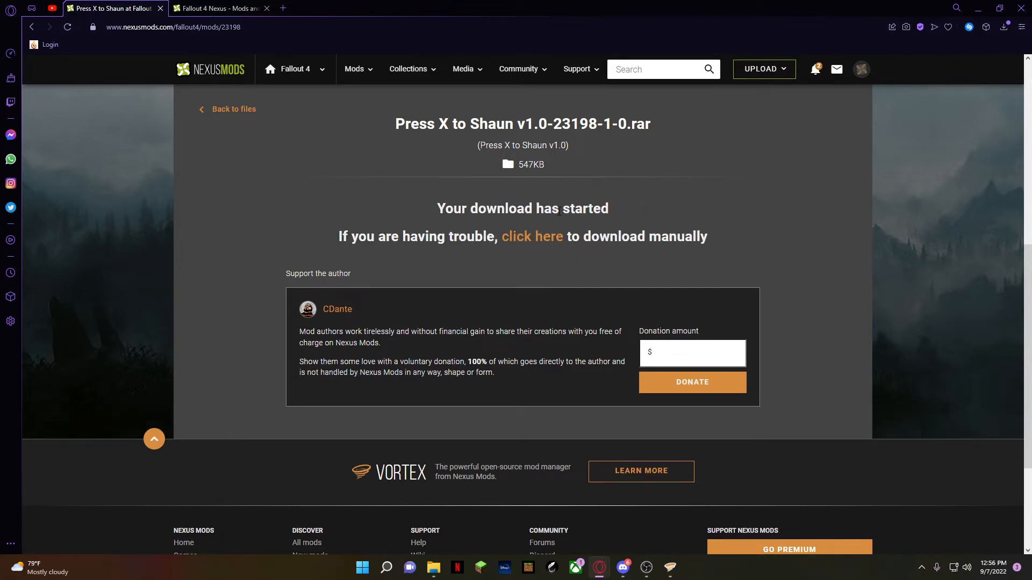
Check the browser's recent downloads and respond to the Vortex download notification for Press X to Shaun v1.0
left_click(1003, 29)
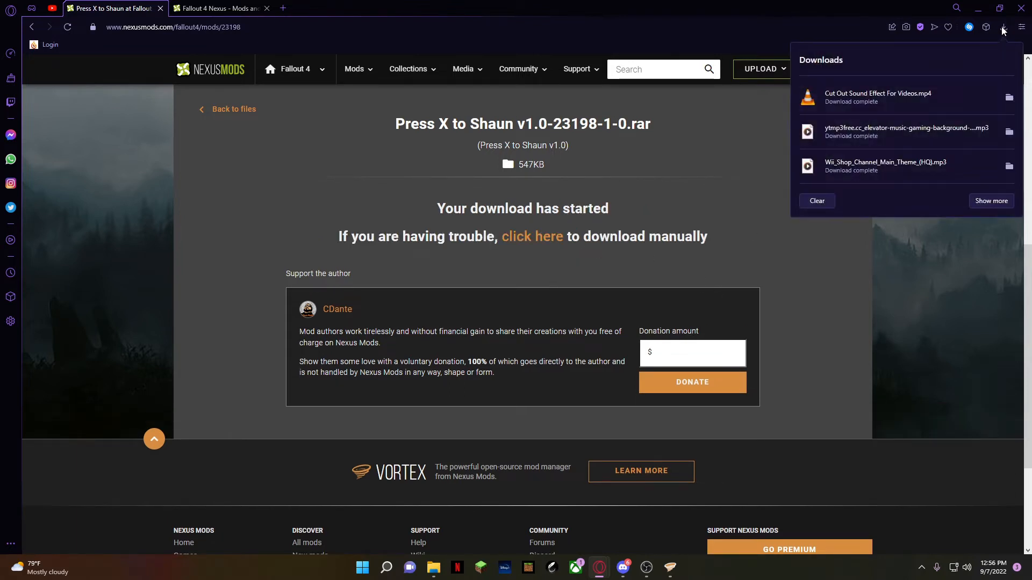
left_click(1003, 29)
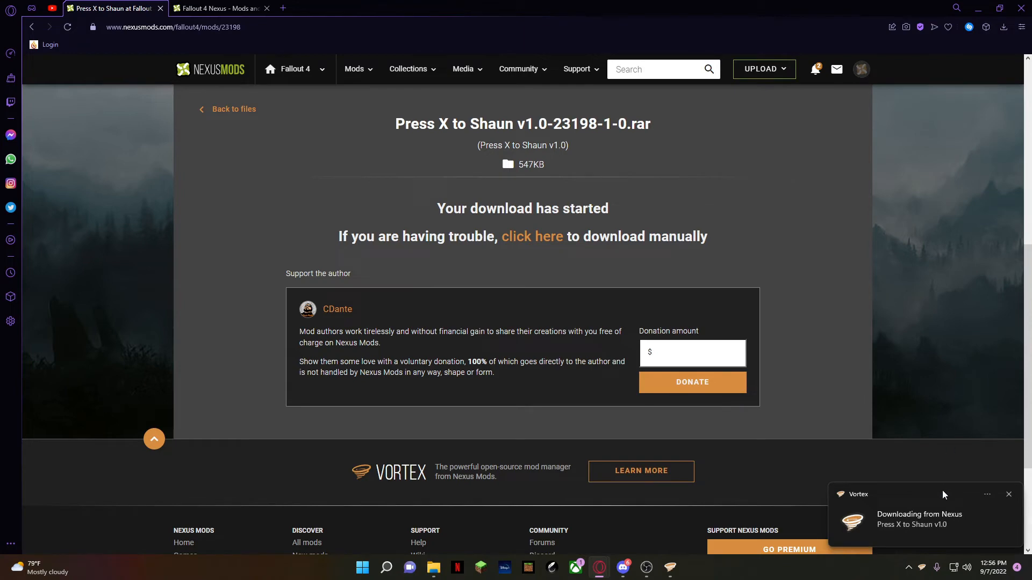
left_click(843, 513)
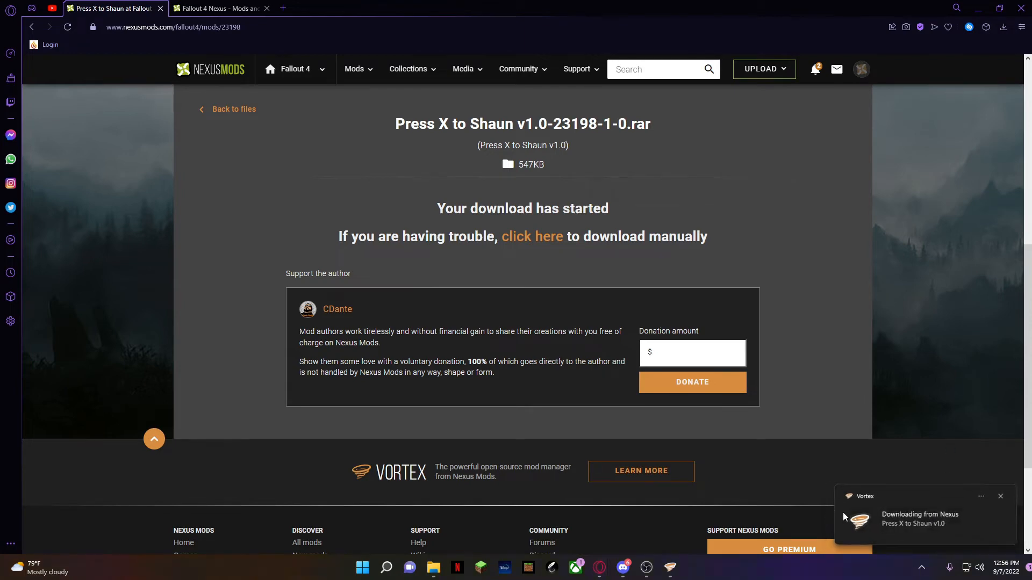
Switch to Vortex and review the Fallout 4 downloads list and the installed mods list
left_click(678, 570)
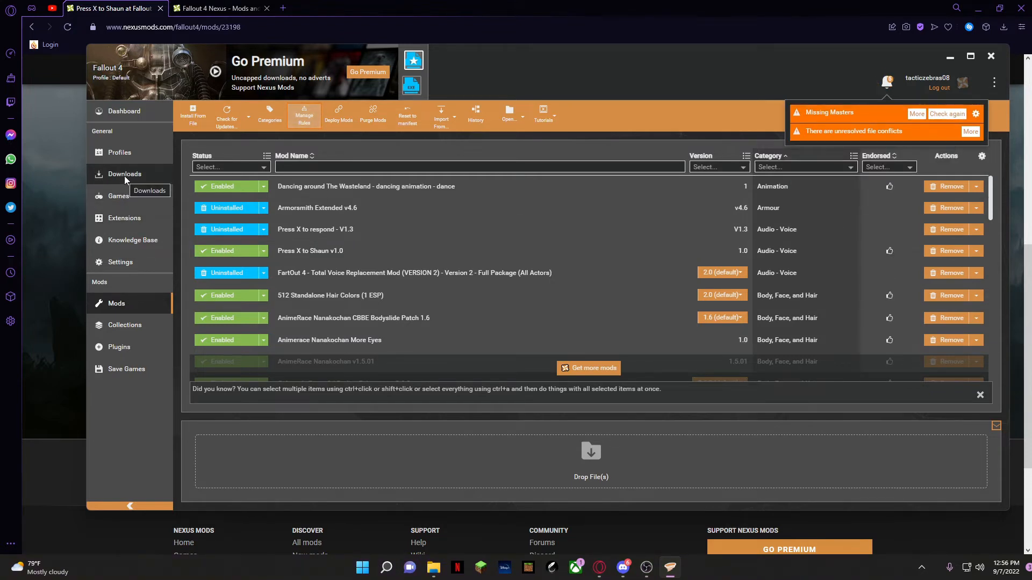
left_click(144, 173)
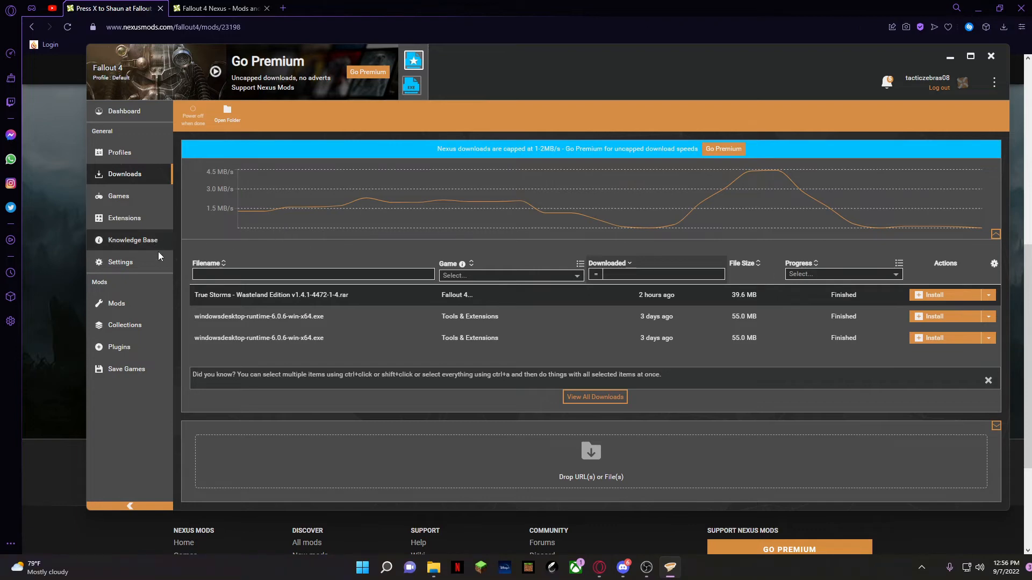
left_click(152, 300)
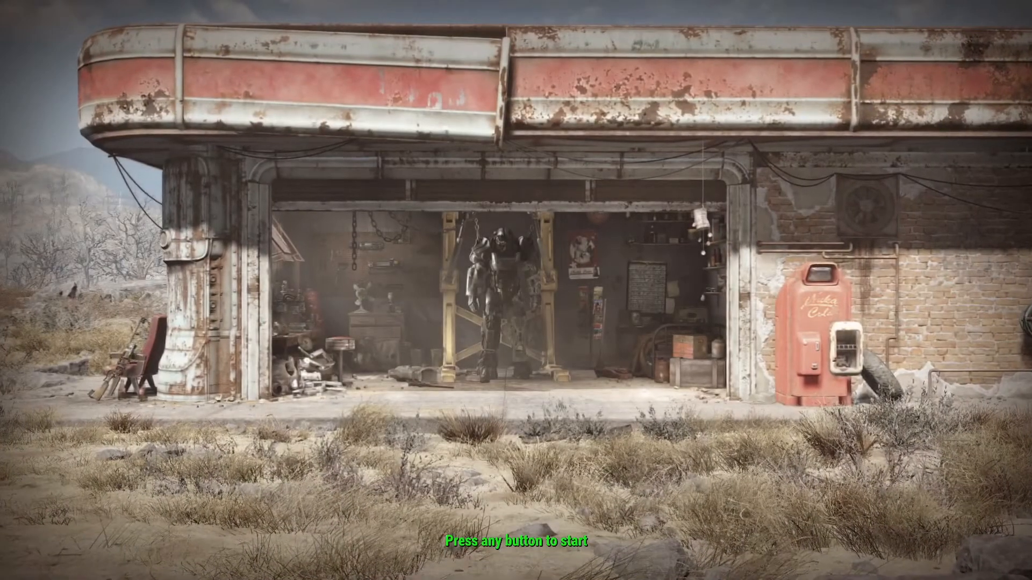
Switch to Fallout 4, inspect the load order of the installed mods, and leave the mod and Bethesda.net screens
left_click(405, 282)
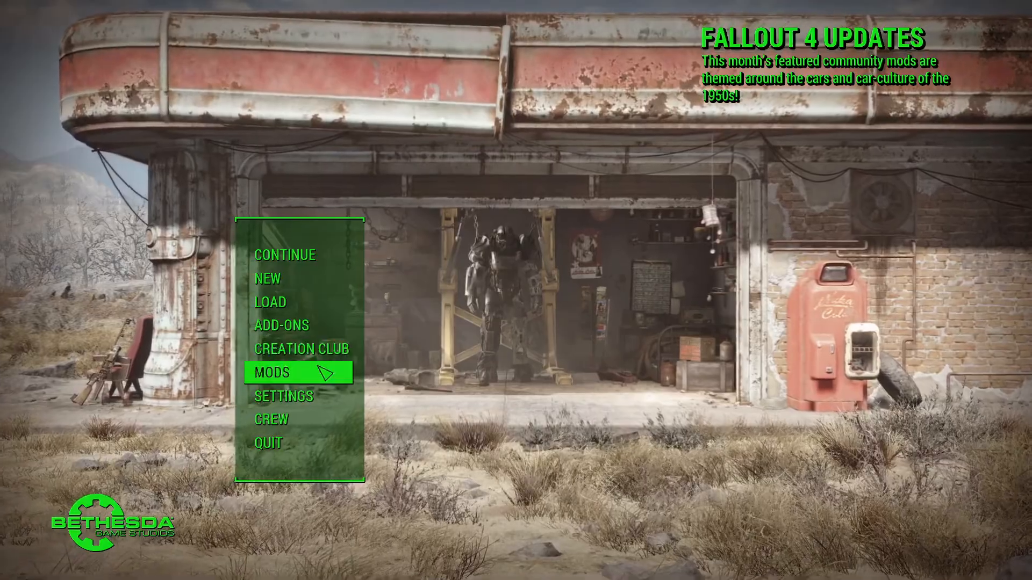
left_click(330, 370)
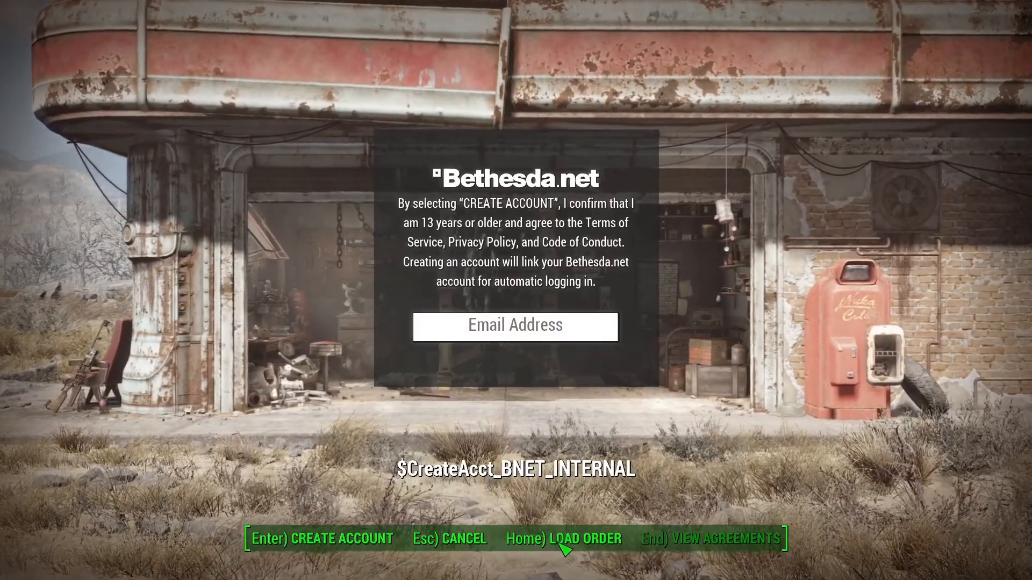
left_click(537, 539)
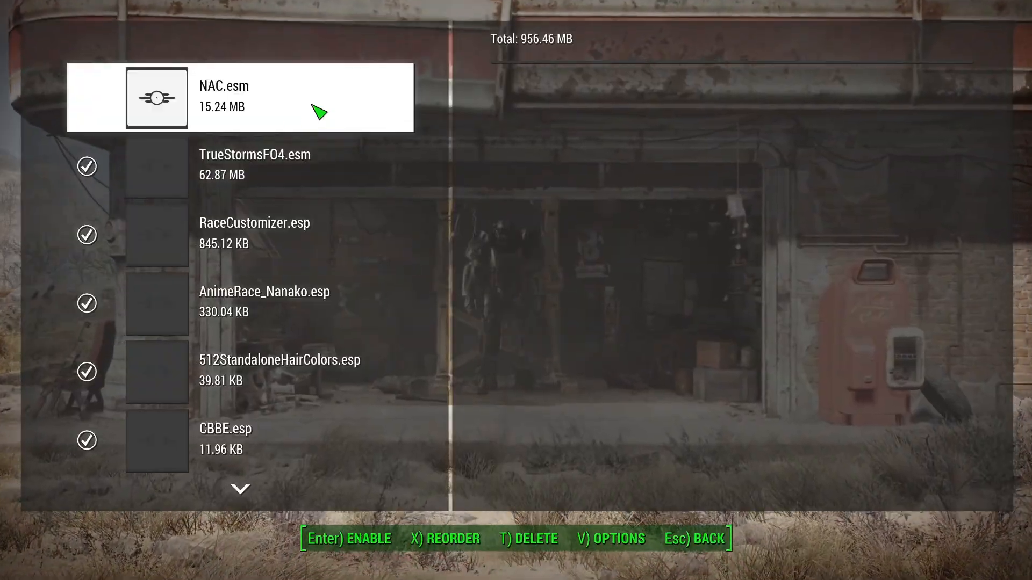
left_click(696, 538)
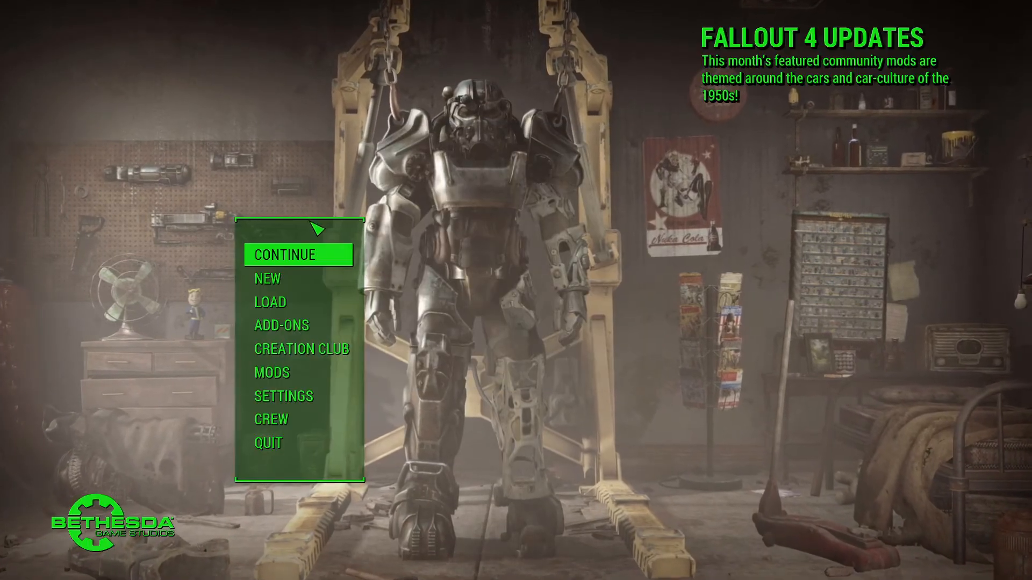
left_click(466, 538)
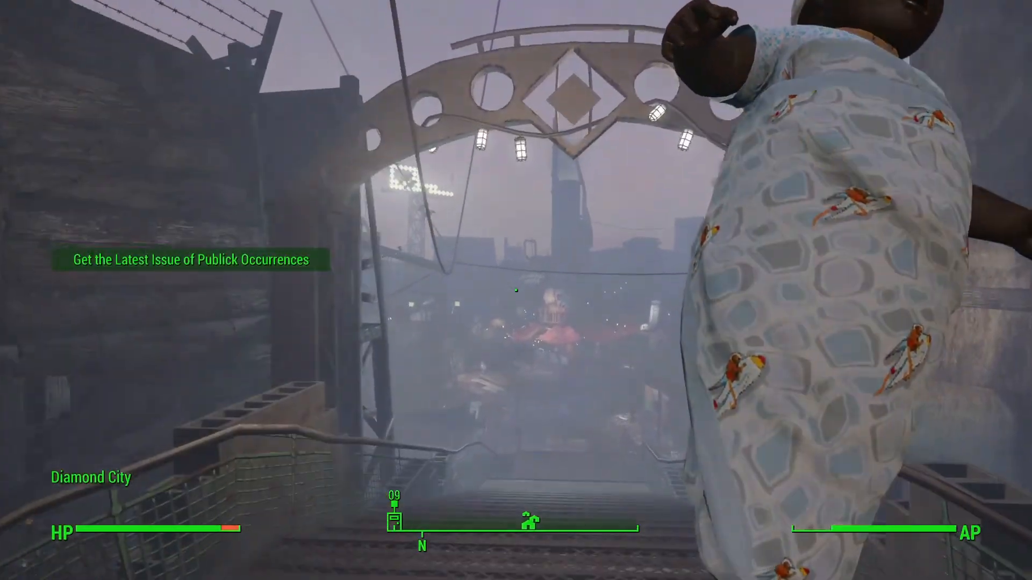
key("w")
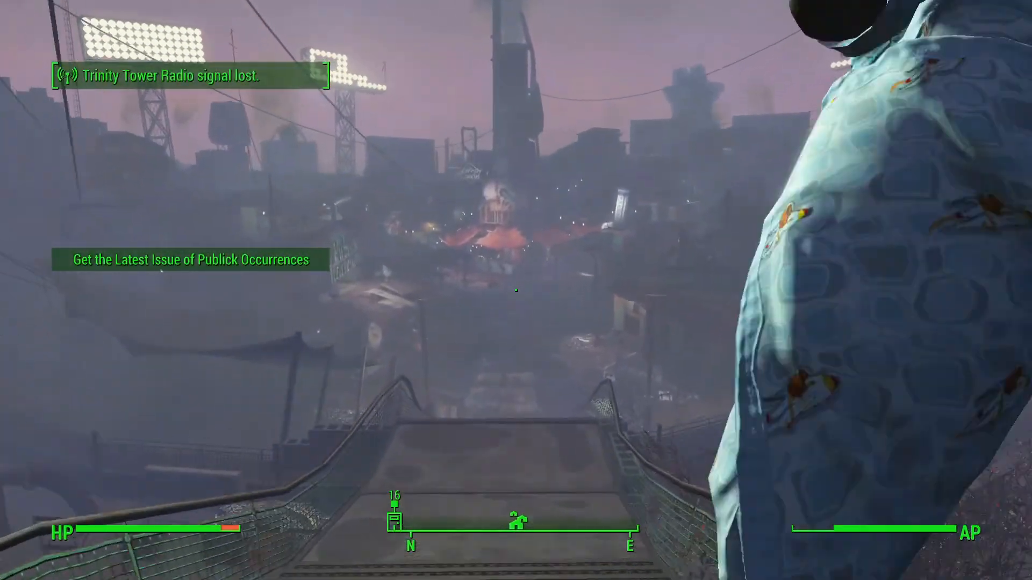
key("w")
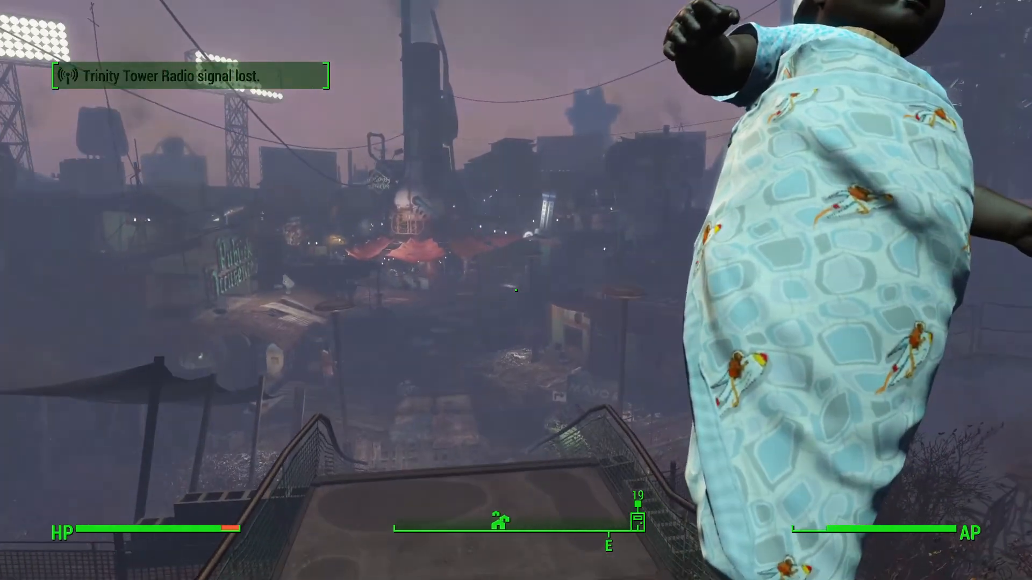
key("w")
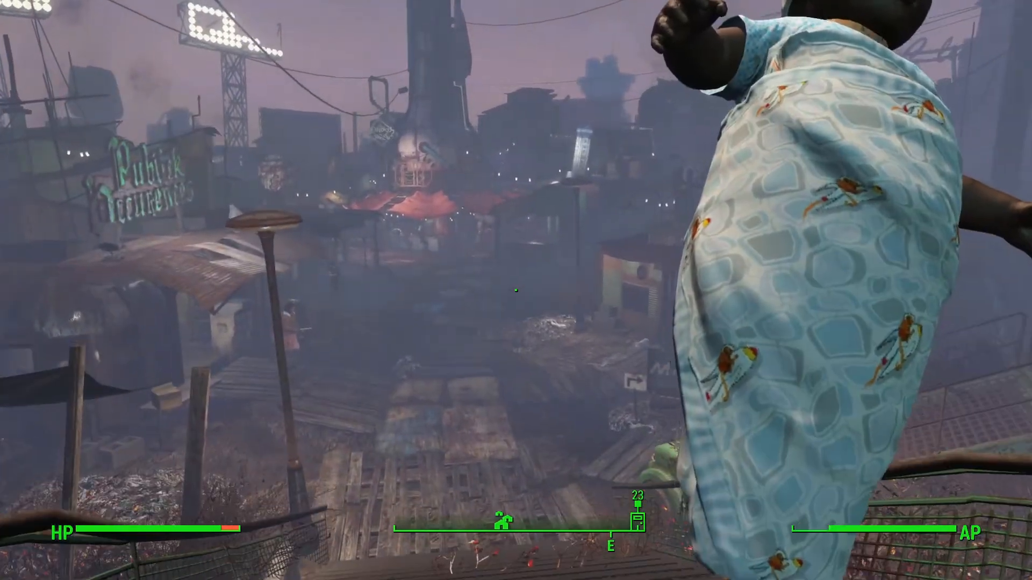
key("w")
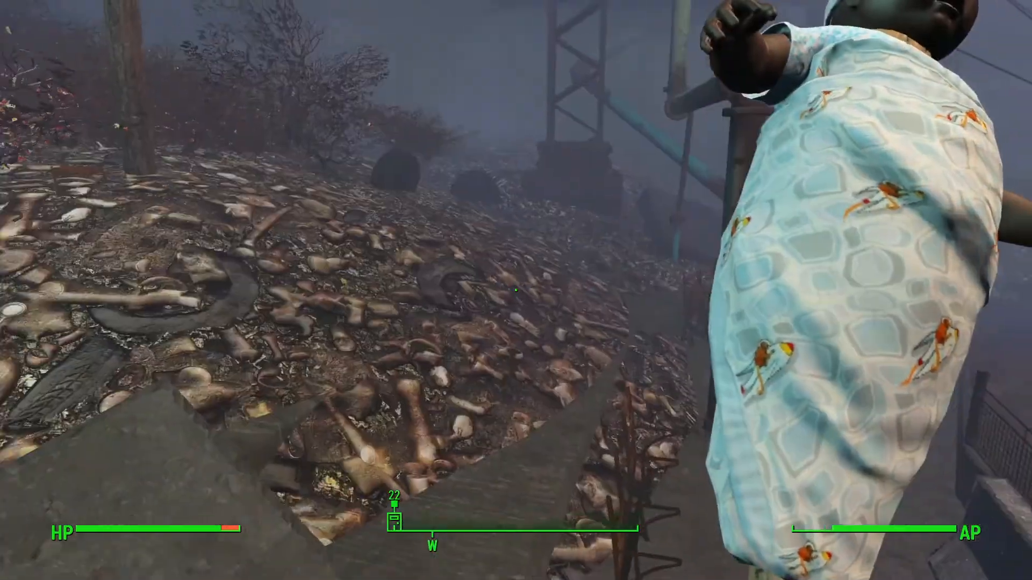
key("w")
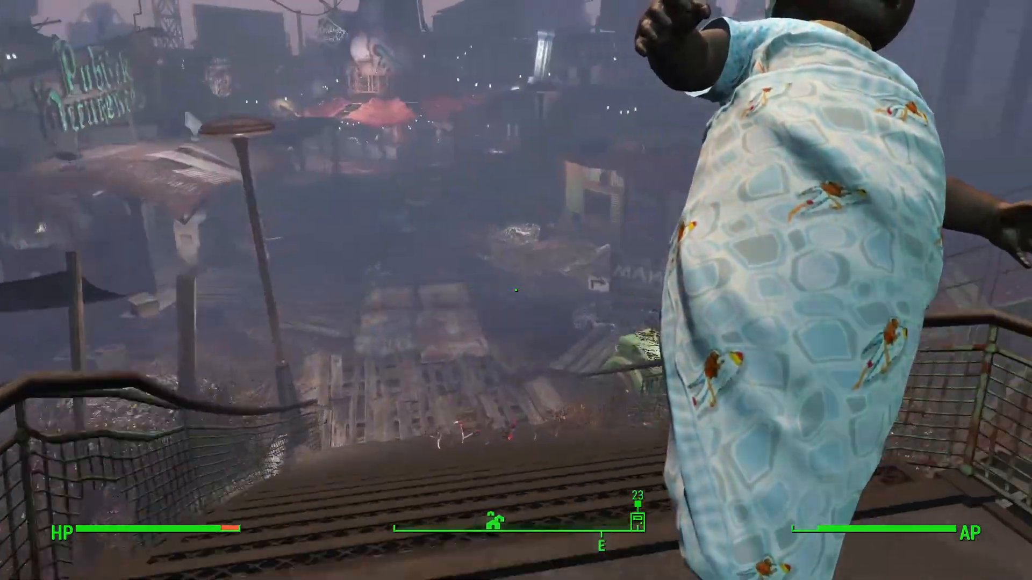
key("w")
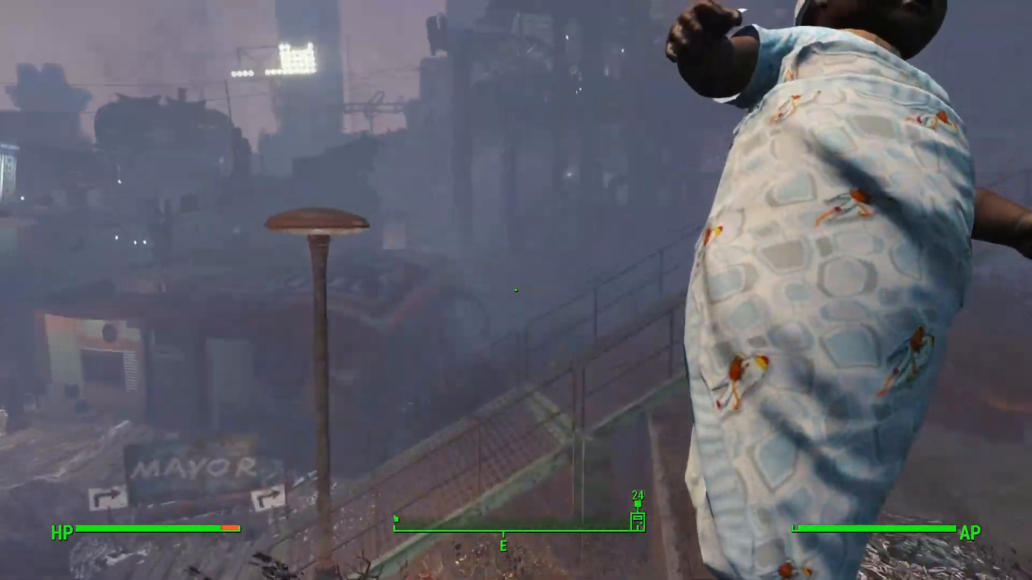
key("w")
key("w")
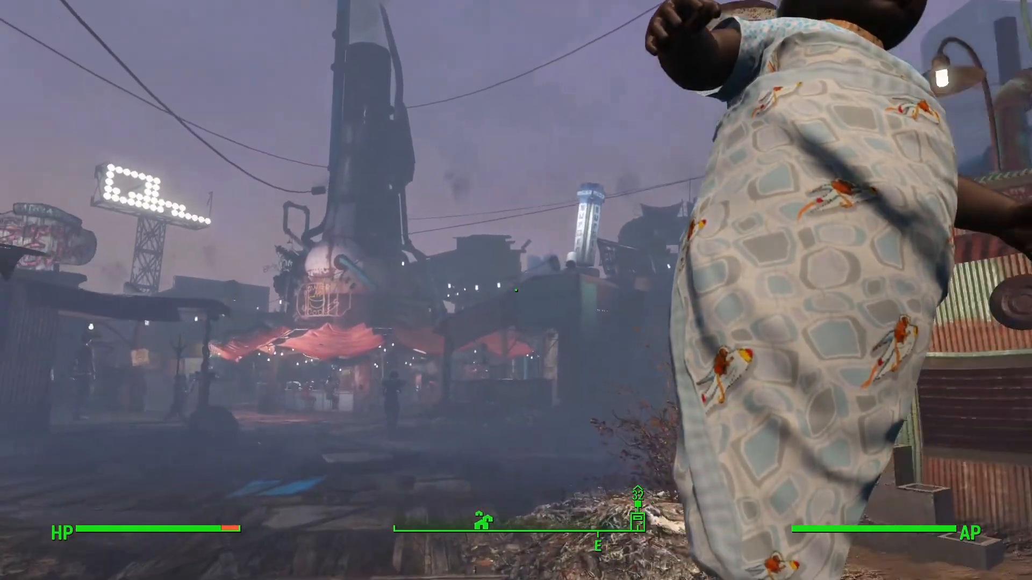
key("w")
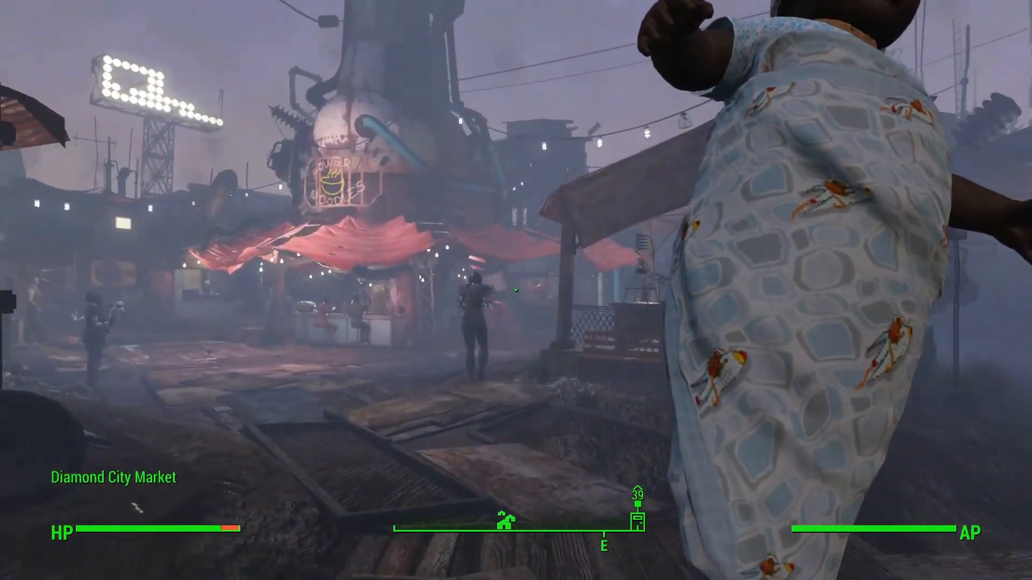
key("w")
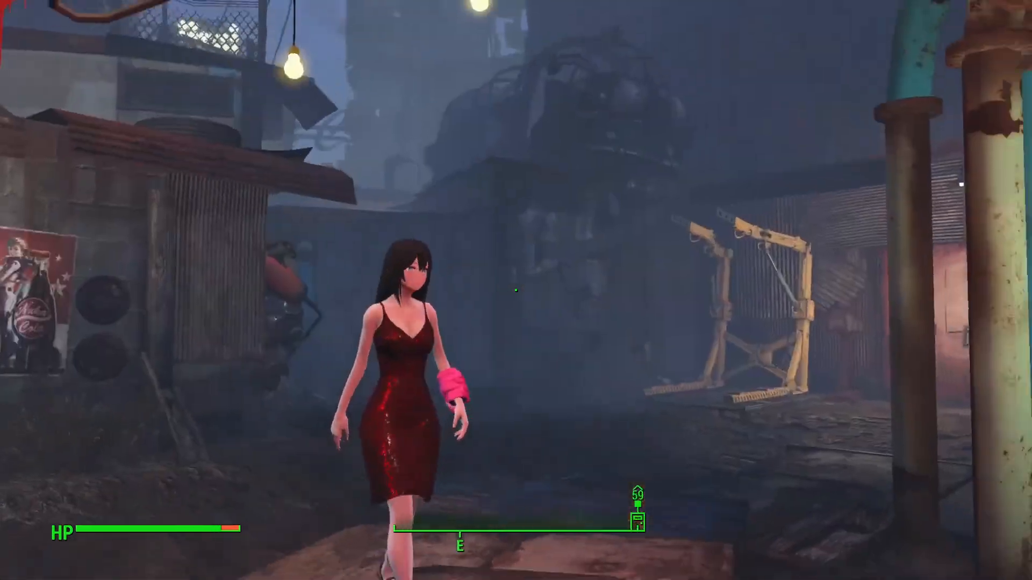
key("s")
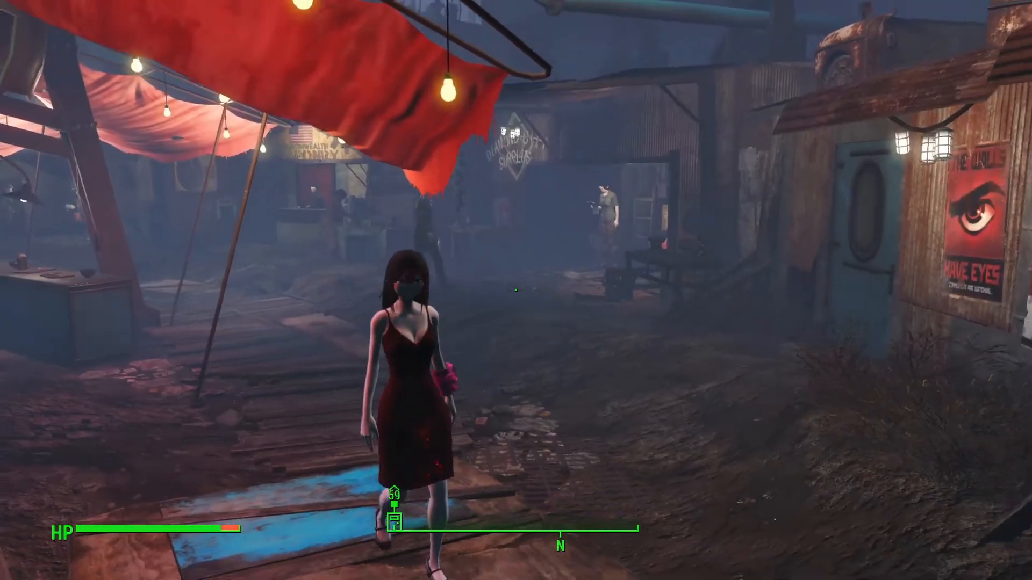